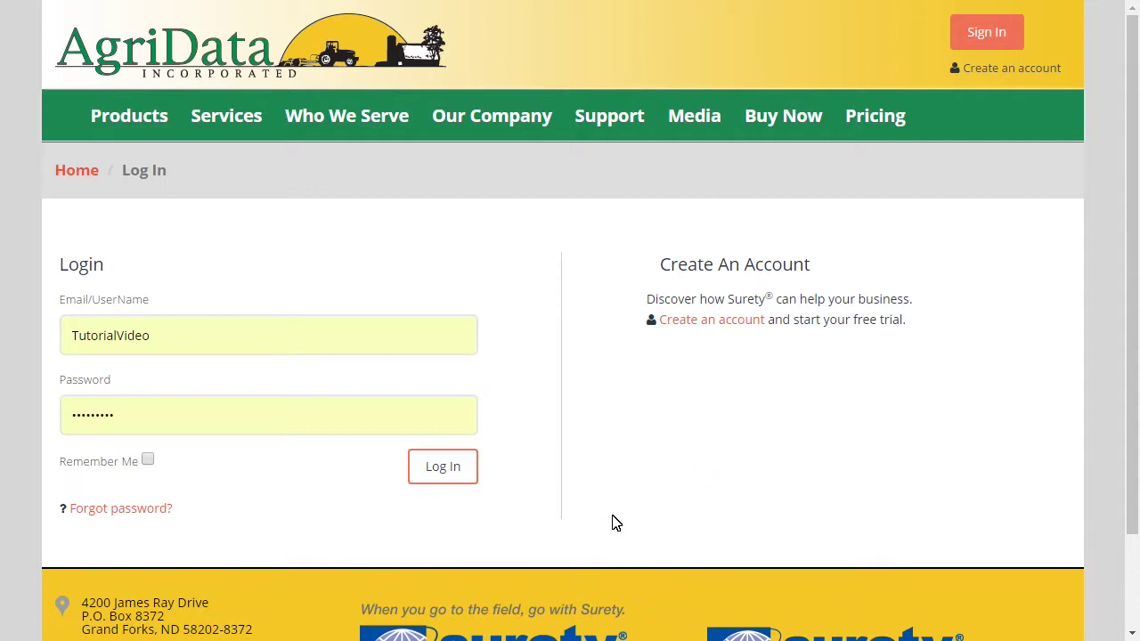
Log in with the prefilled credentials and open Subscription Studio for the account
left_click(456, 479)
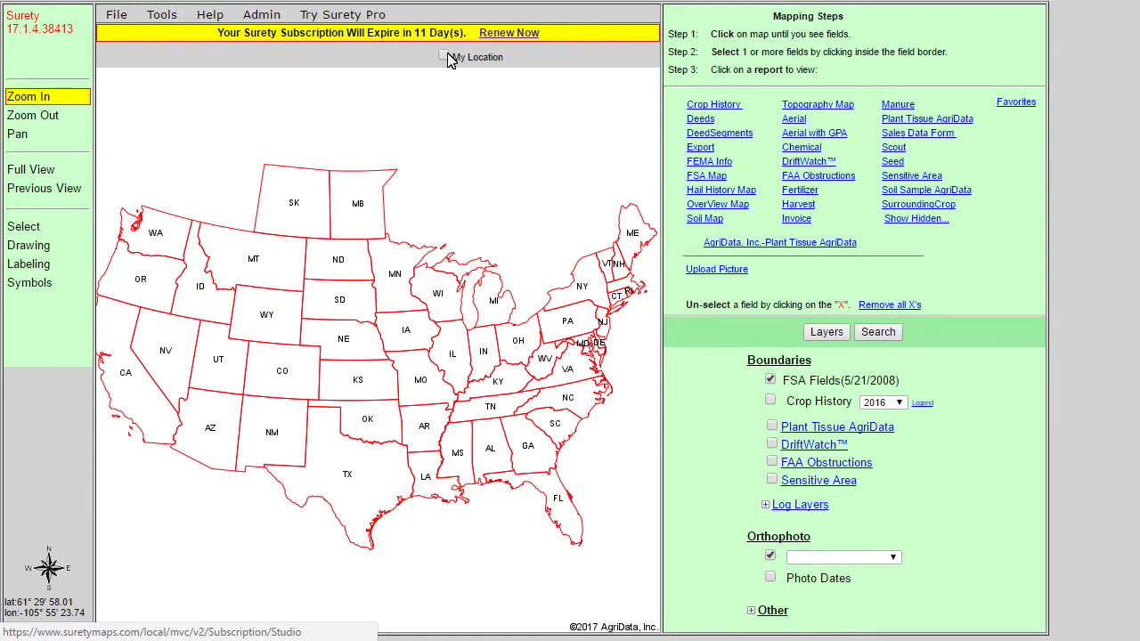
left_click(262, 20)
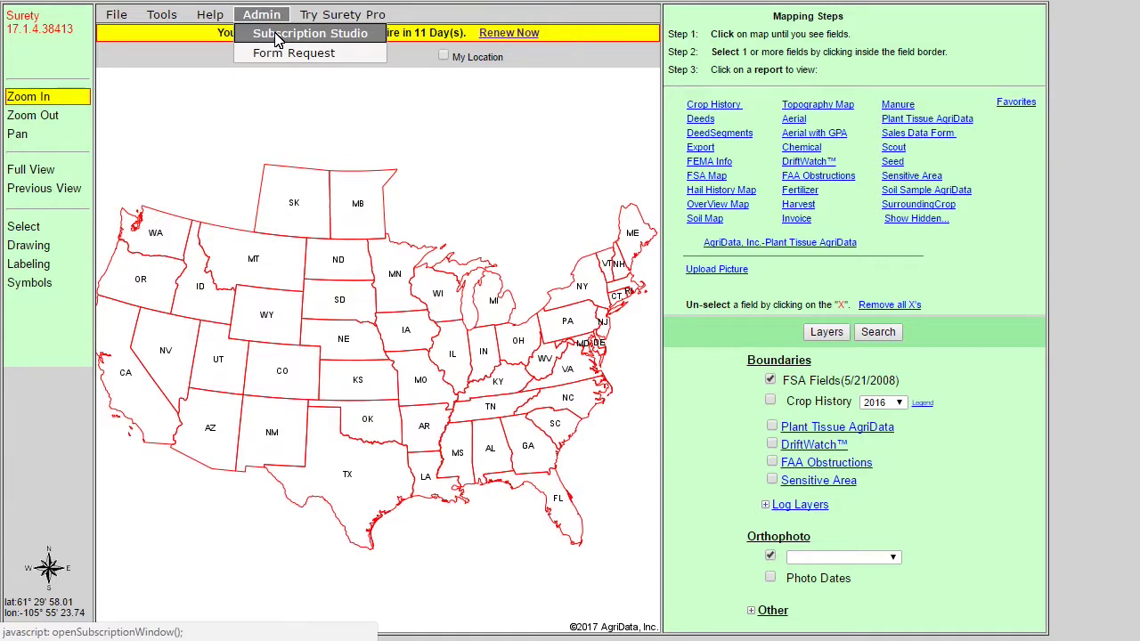
left_click(503, 34)
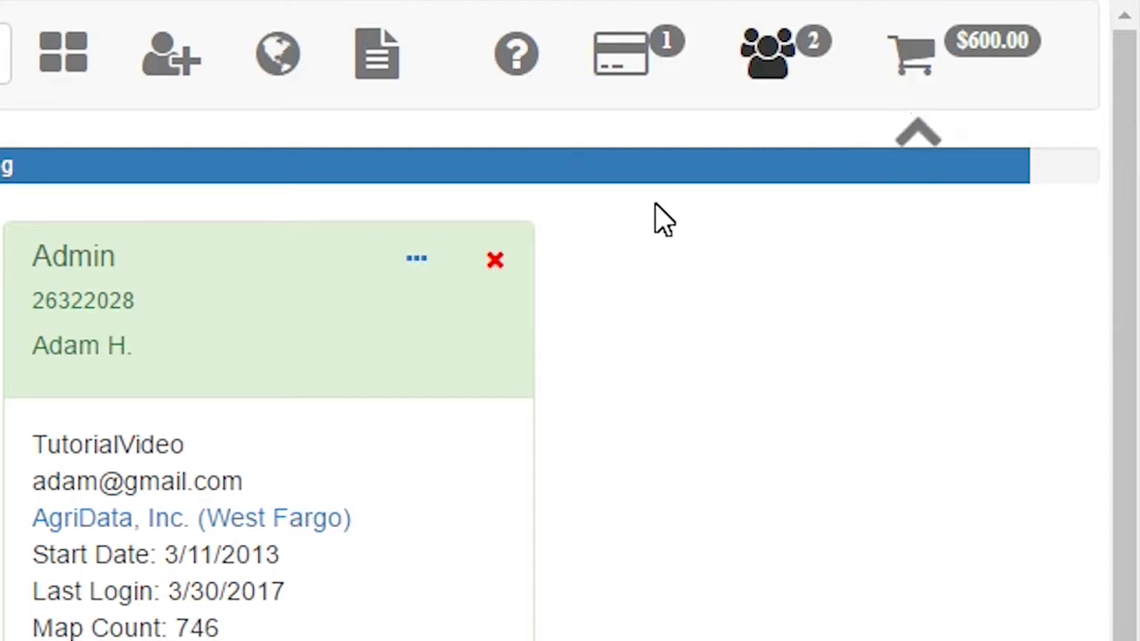
Consult the help topic on how to add a location
left_click(519, 82)
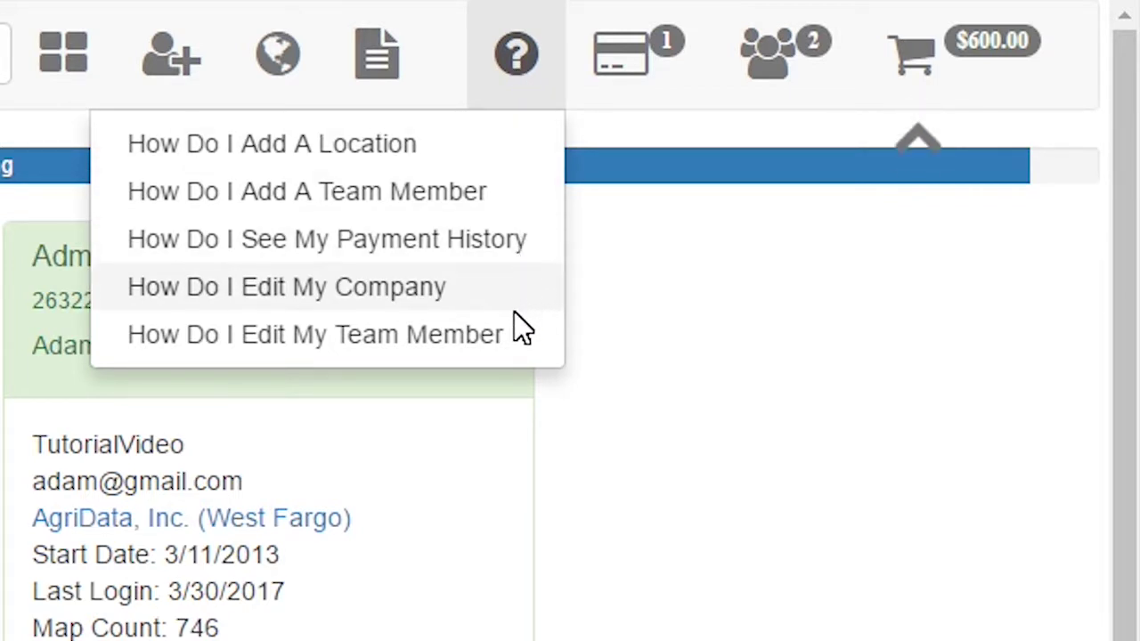
left_click(368, 160)
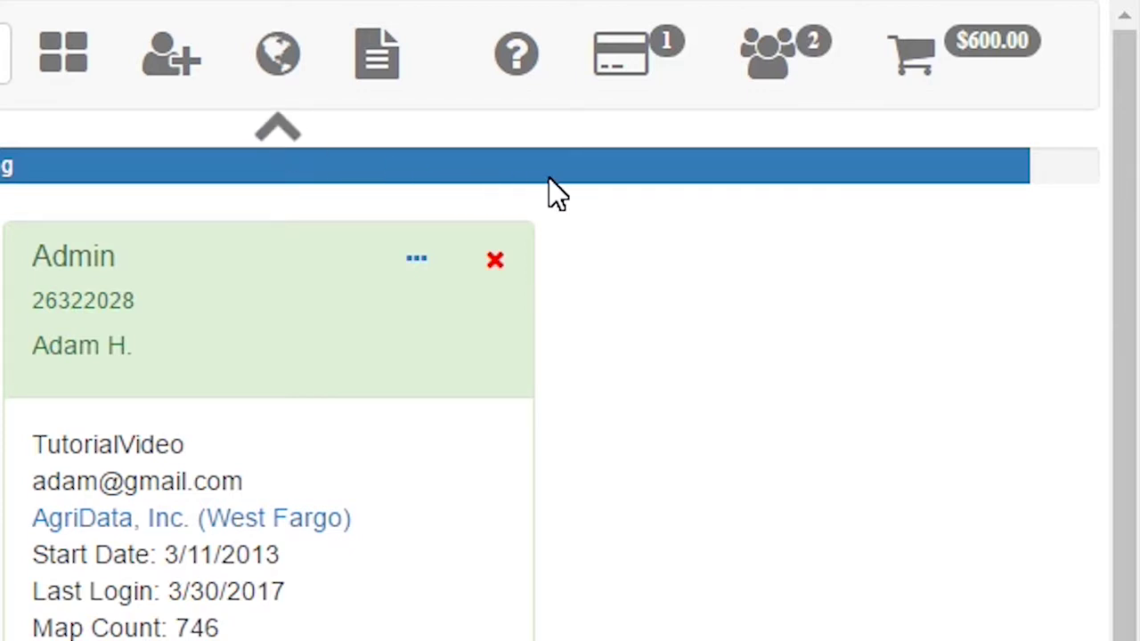
Show the inactive team members together with the active ones
left_click(770, 83)
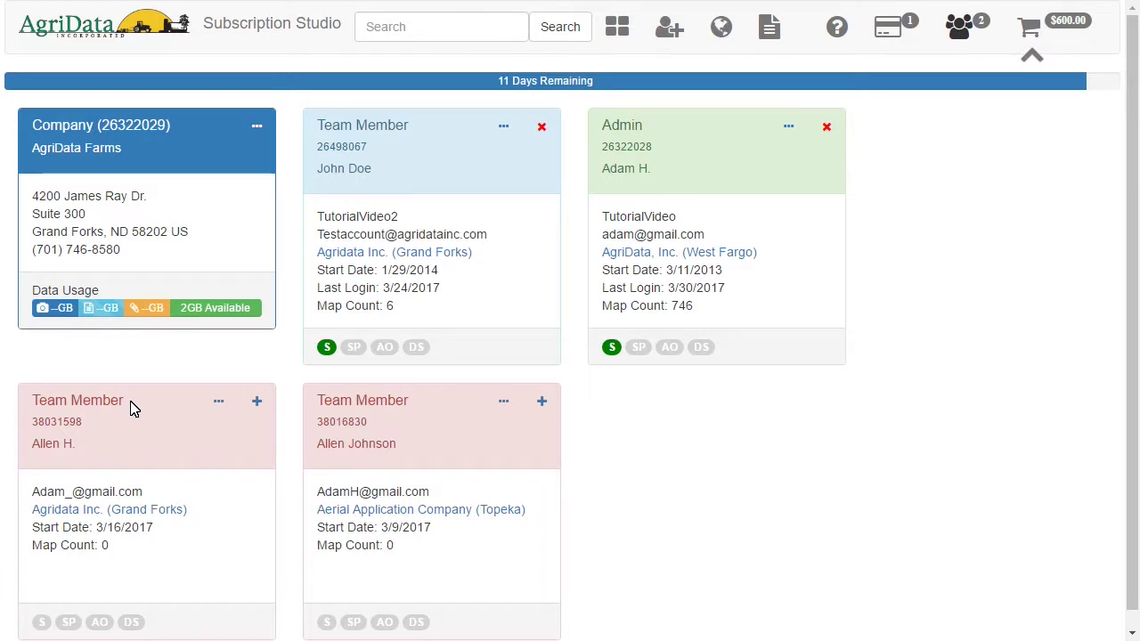
Activate the inactive team member at Agridata Inc. (Grand Forks) and add Surety Pro to the cart for that member
left_click(260, 408)
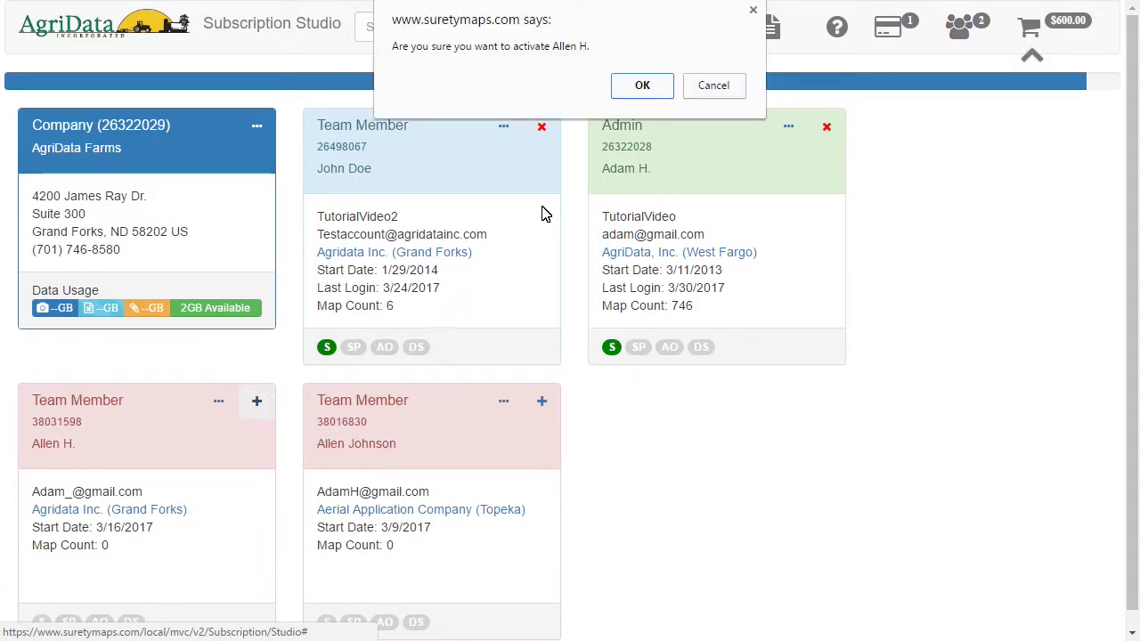
left_click(640, 93)
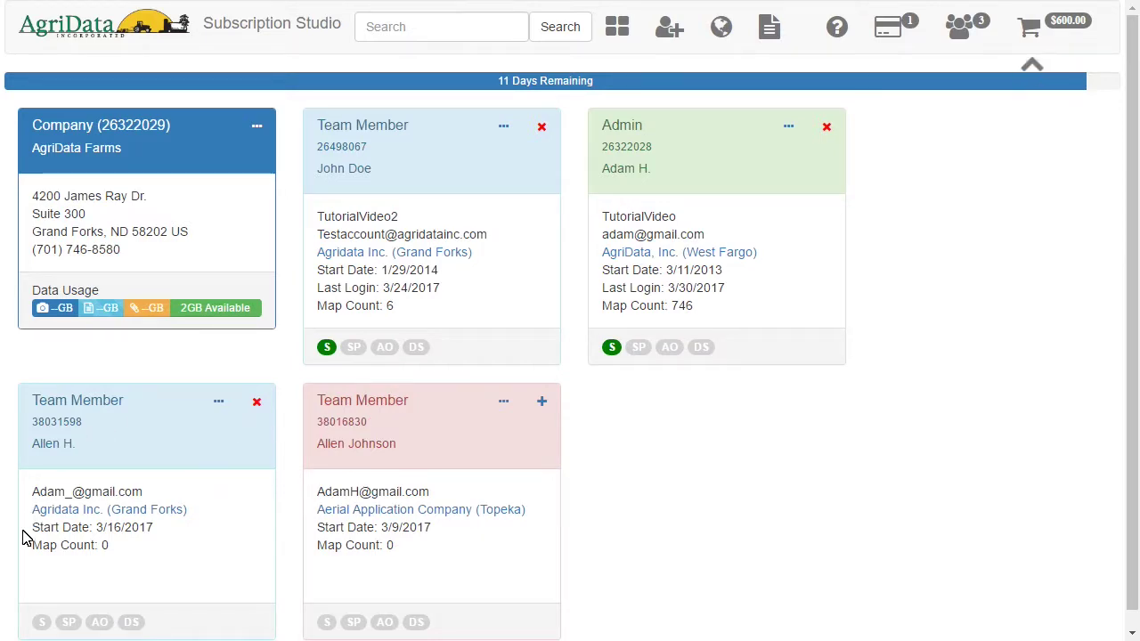
left_click(30, 590)
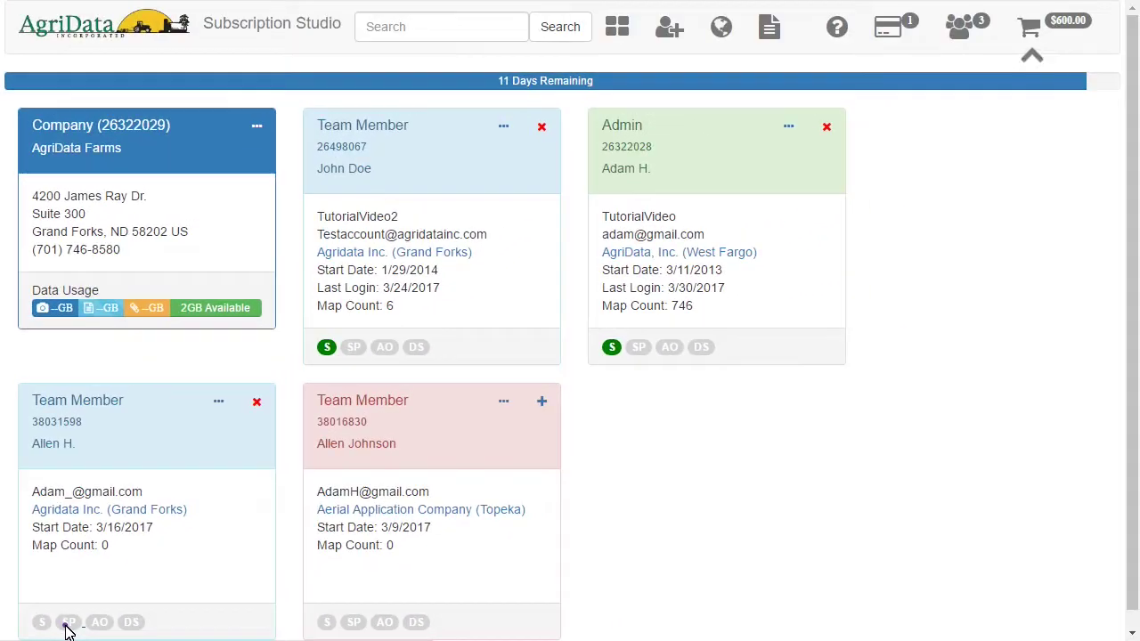
left_click(89, 622)
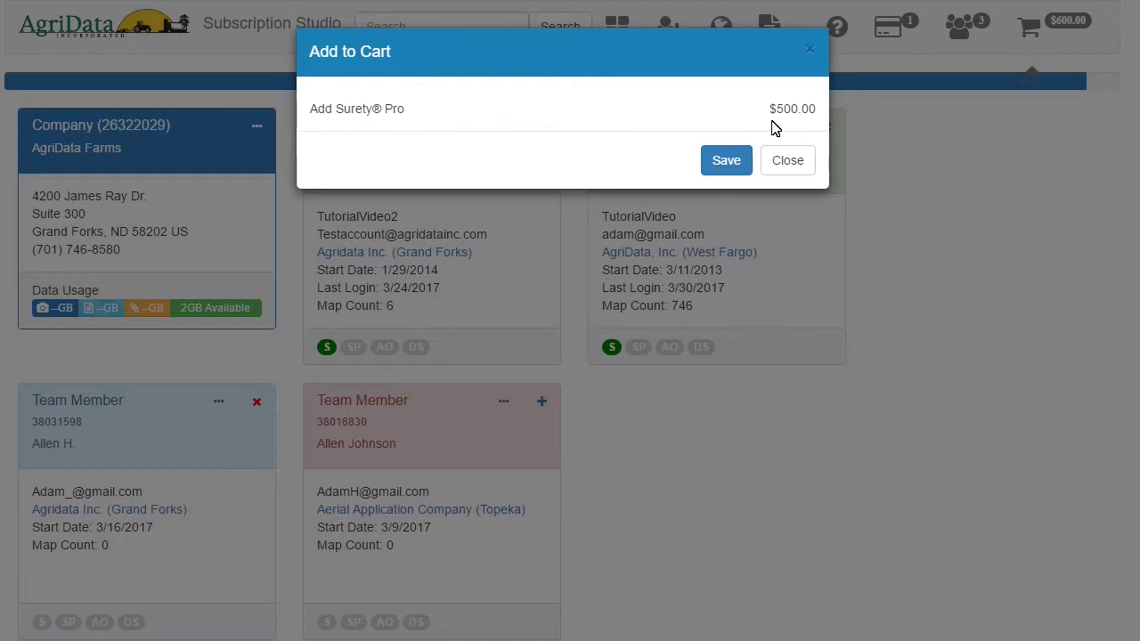
left_click(747, 160)
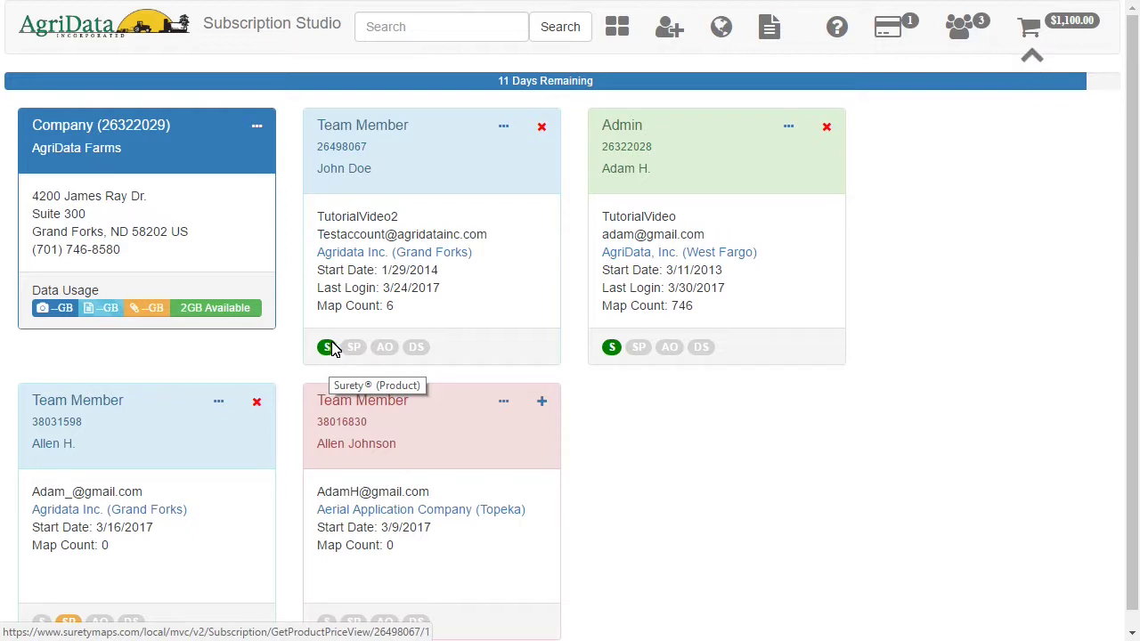
Replace the admin's Surety product with Surety Pro plus Deed Studio and save the change to the cart
left_click(703, 350)
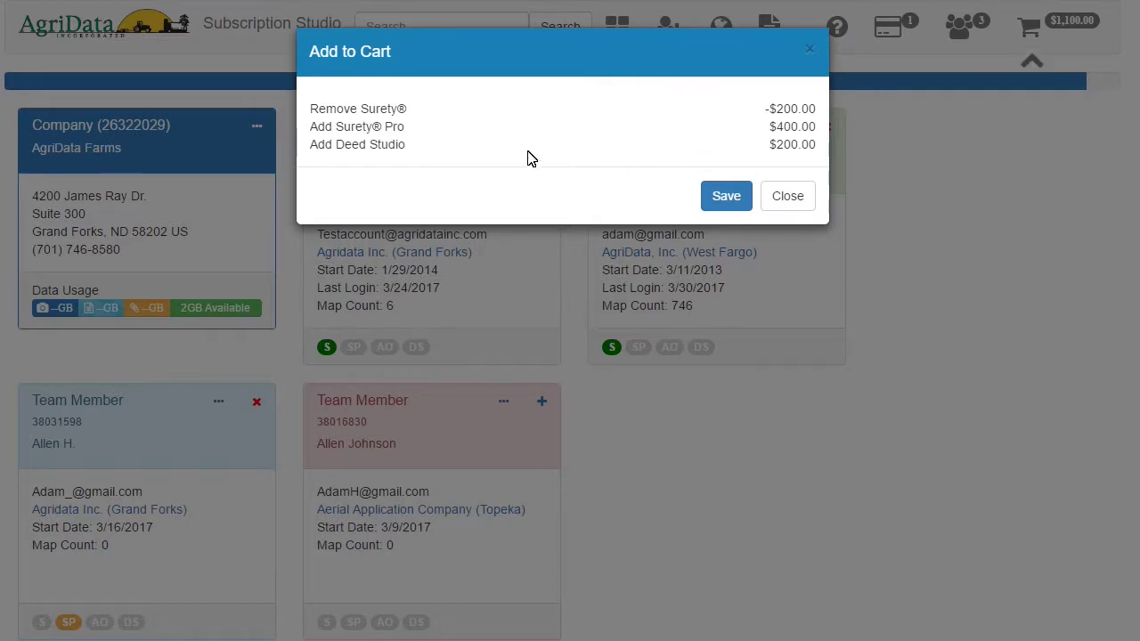
left_click(718, 200)
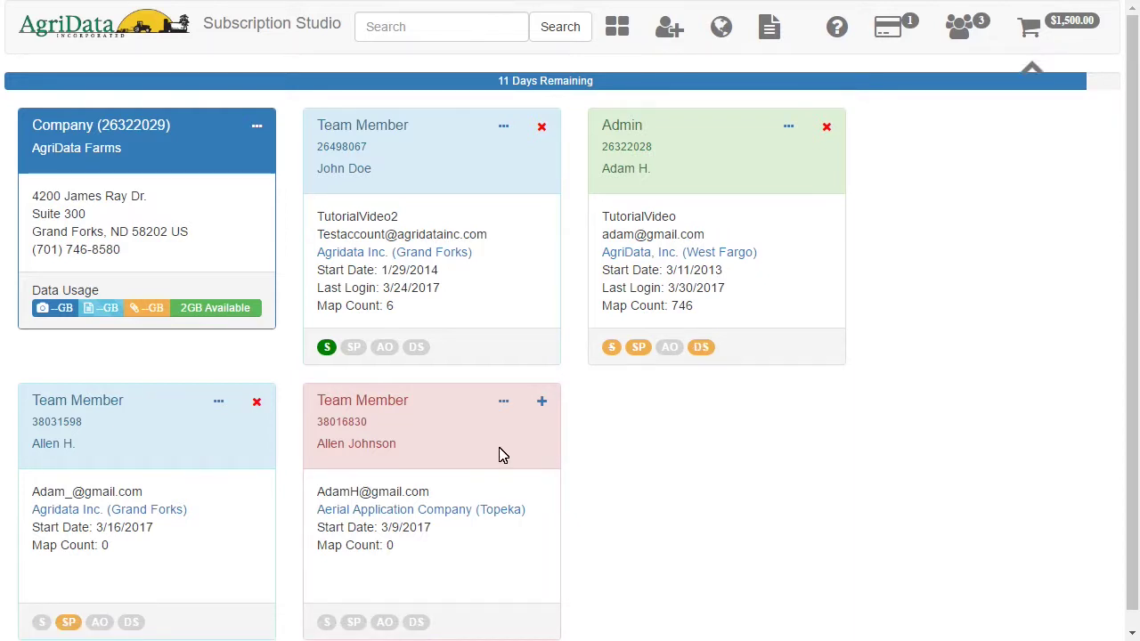
Remove the pending Surety Pro from the newly activated Grand Forks team member and deactivate that member
left_click(75, 625)
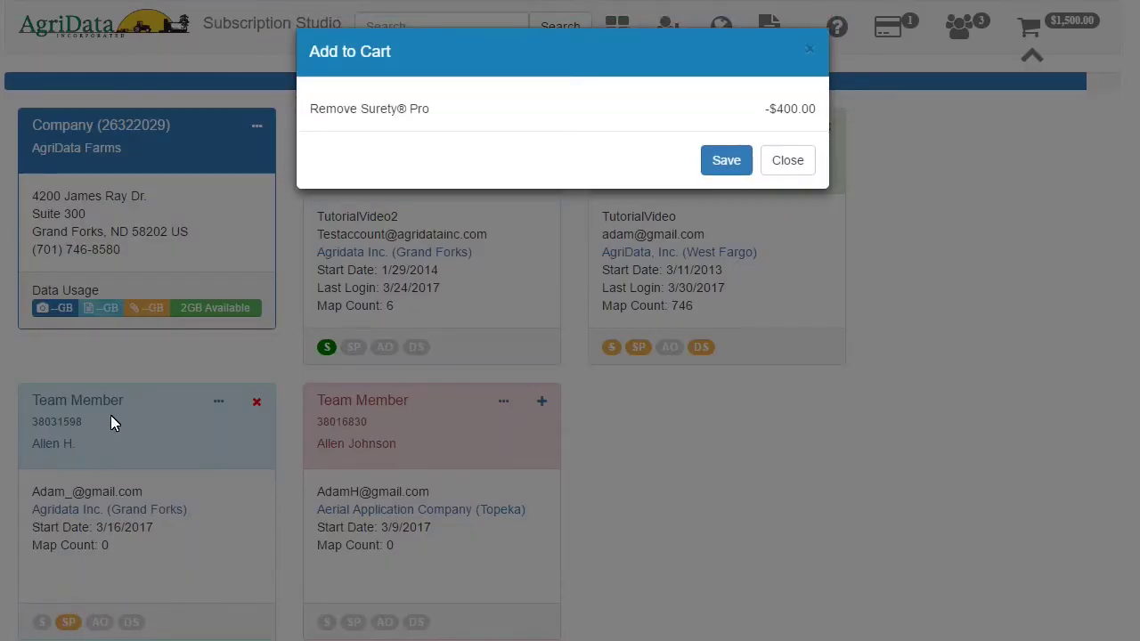
left_click(723, 163)
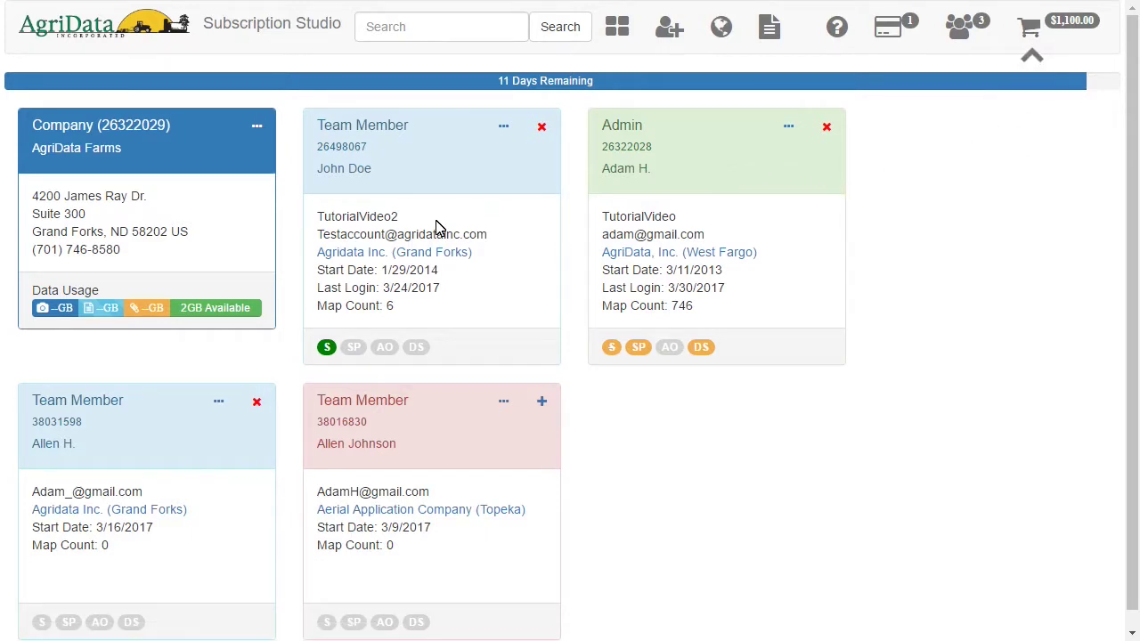
left_click(257, 405)
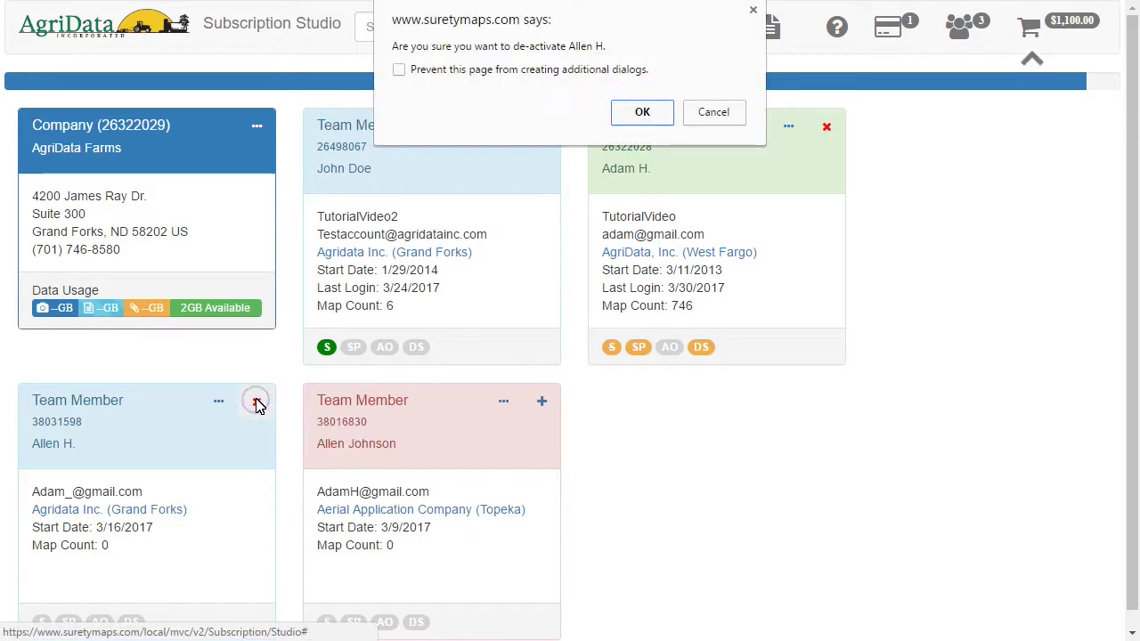
left_click(634, 116)
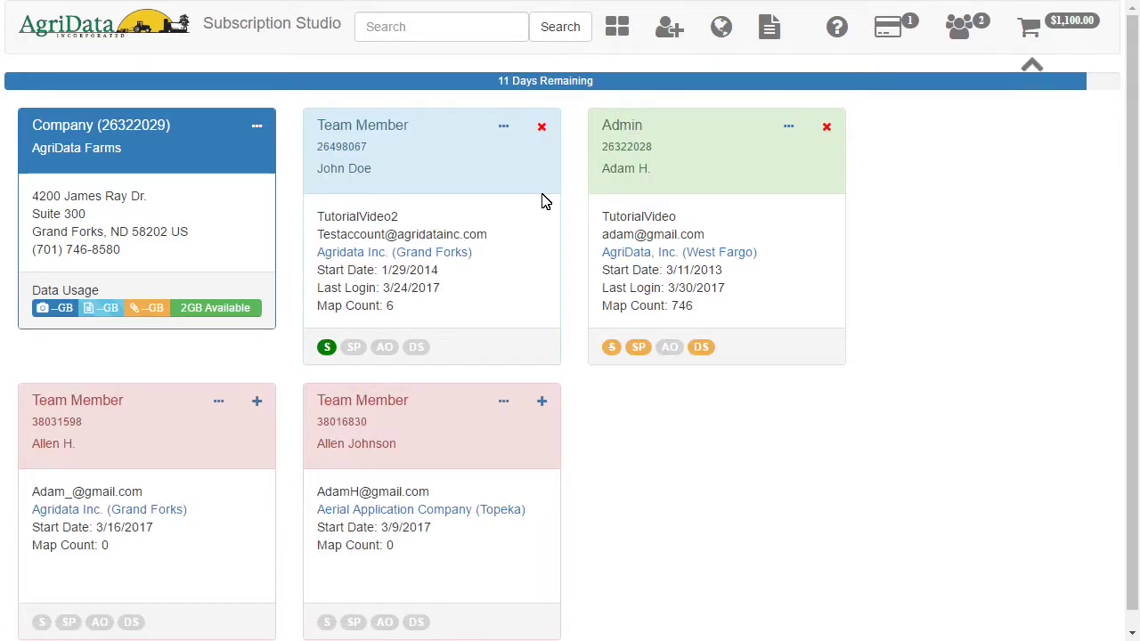
Review the management options offered for the active Grand Forks team member and for the company
left_click(502, 129)
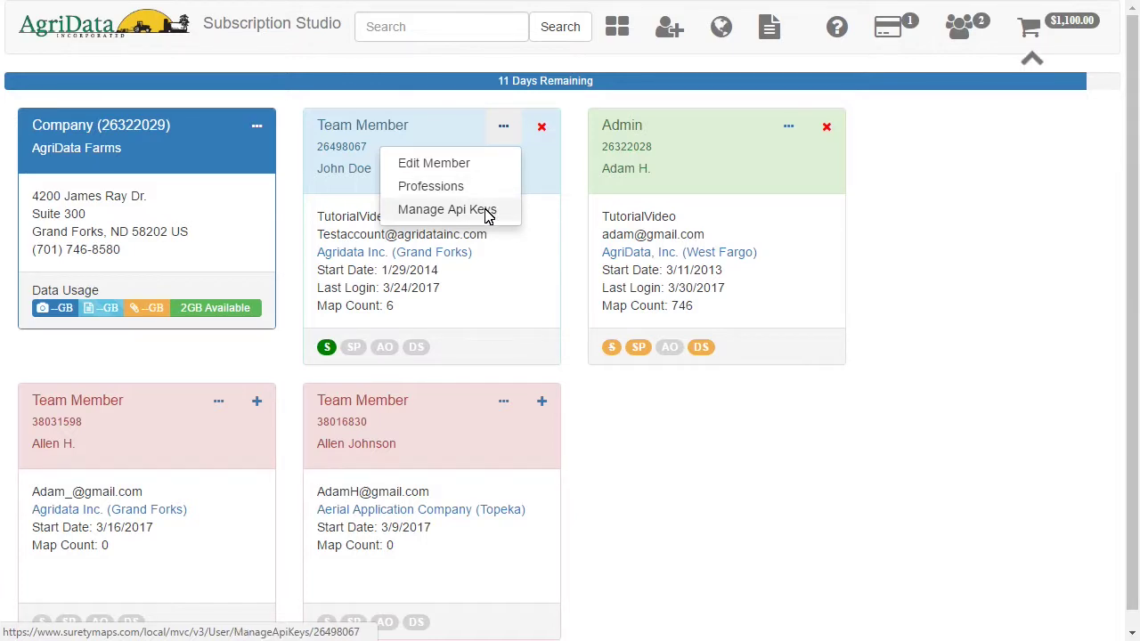
left_click(500, 140)
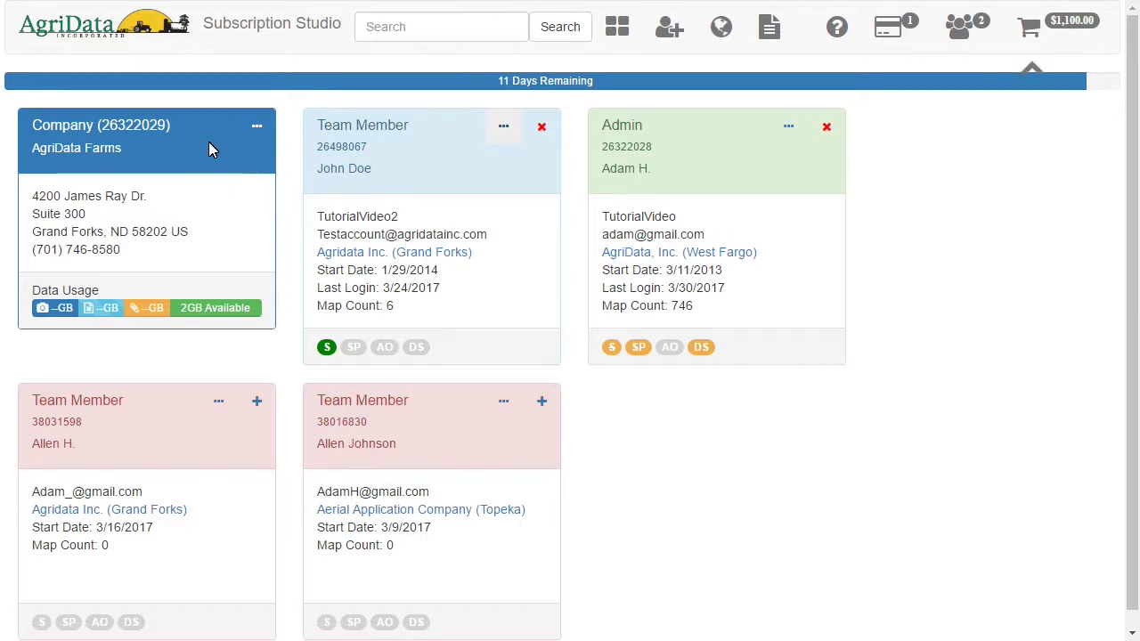
left_click(264, 137)
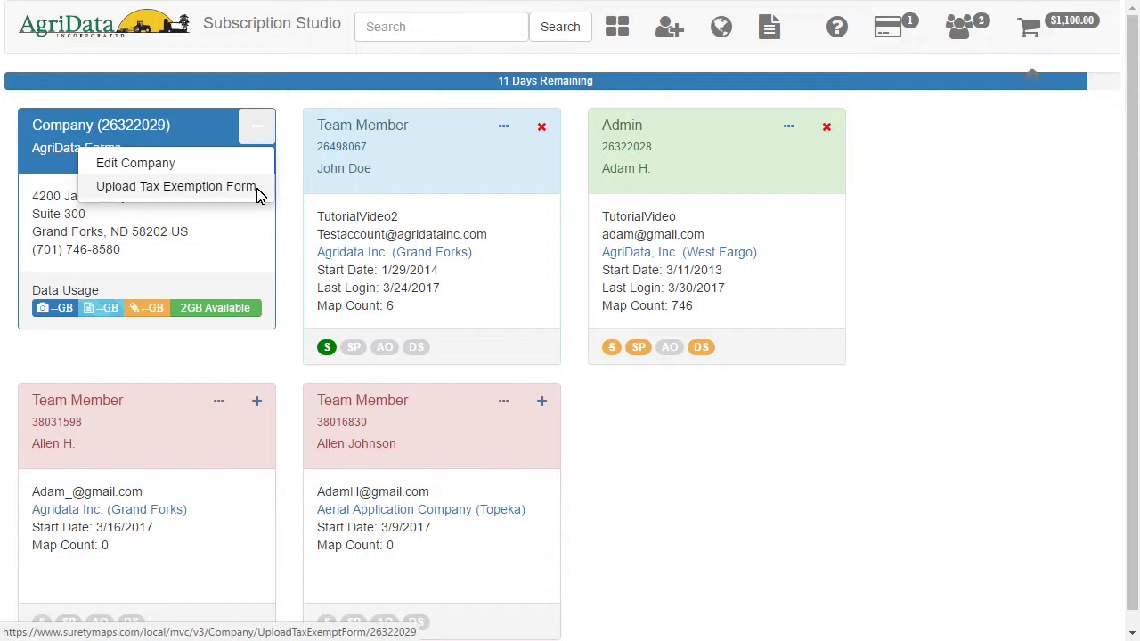
left_click(260, 134)
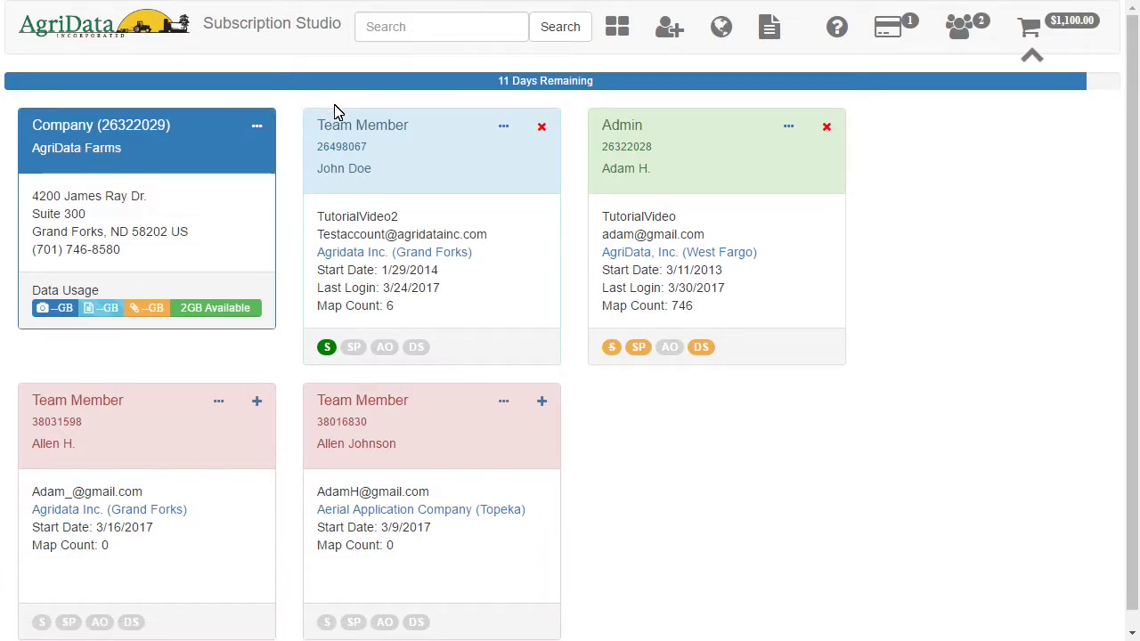
Search the team members by last name and clear the search to restore the full set
left_click(436, 34)
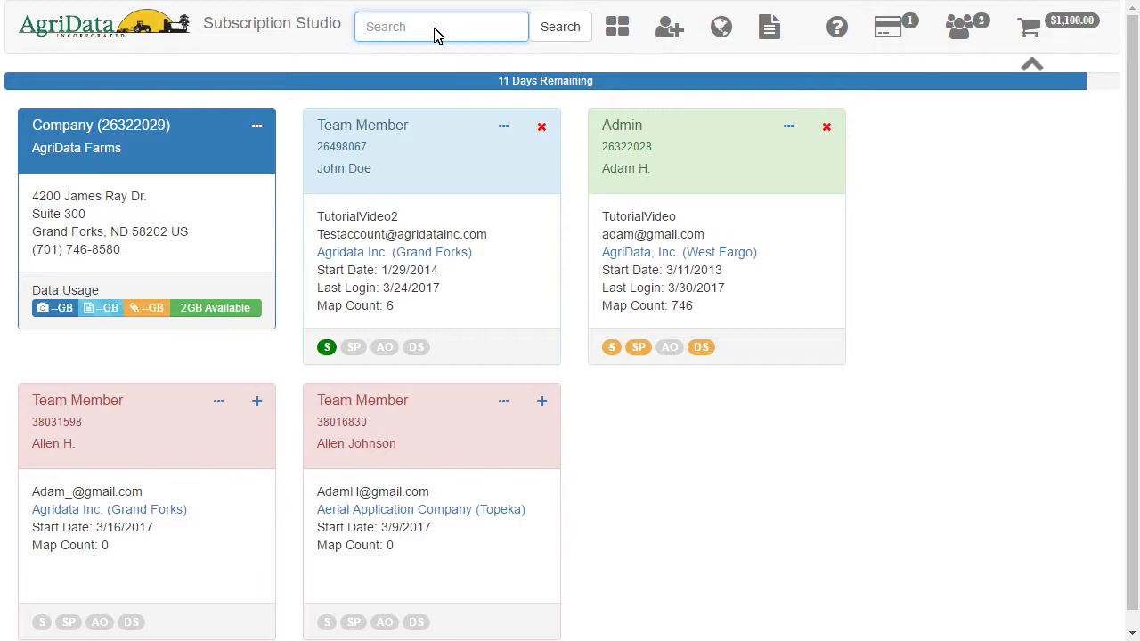
type("Doe")
left_click(543, 31)
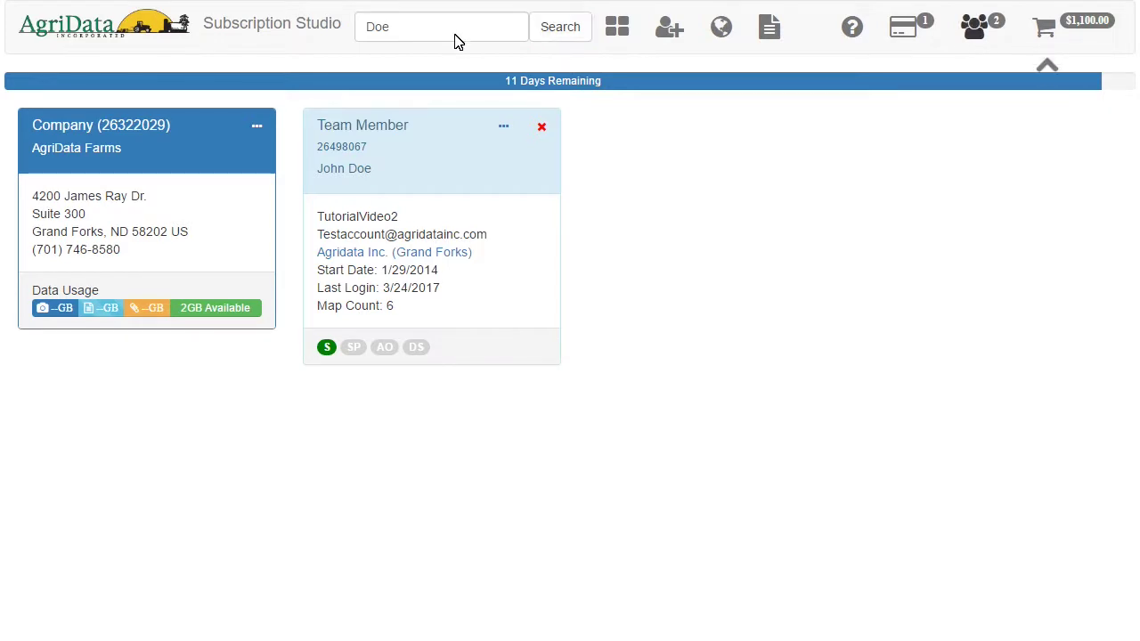
left_click_drag(400, 36, 355, 39)
key("BackSpace")
left_click(570, 26)
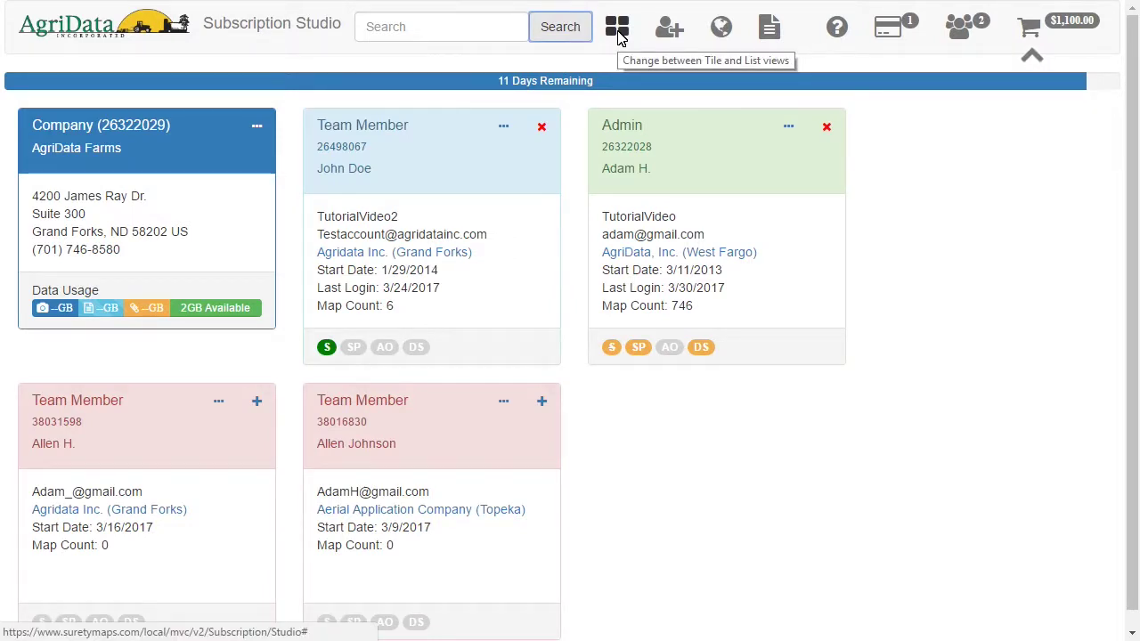
Display the team members as a list and switch back to the tile view
left_click(621, 34)
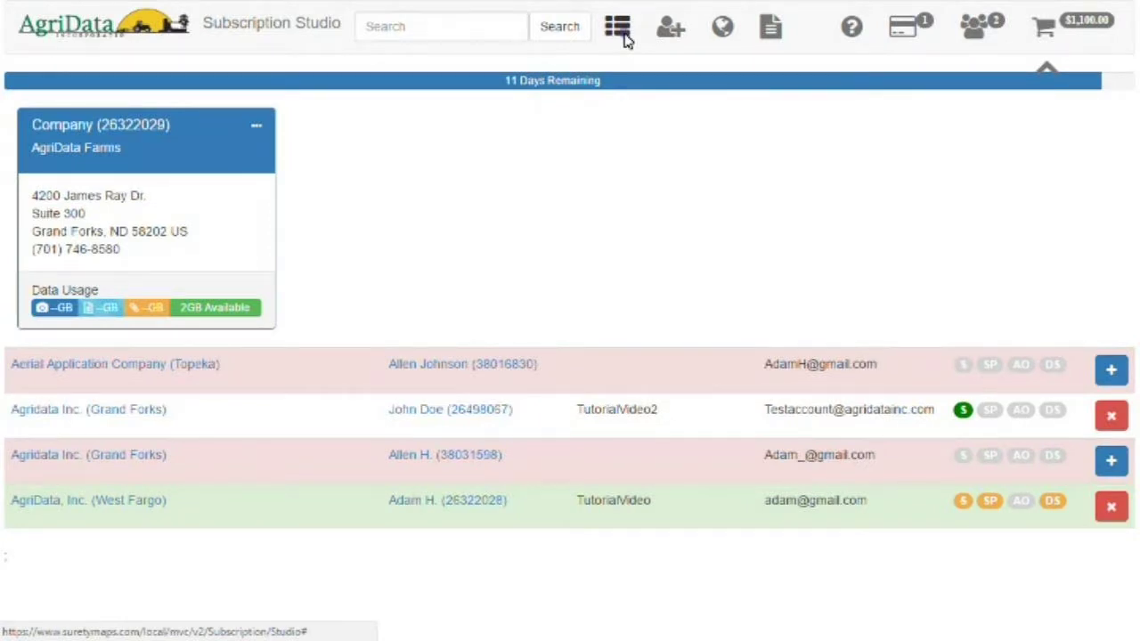
left_click(621, 32)
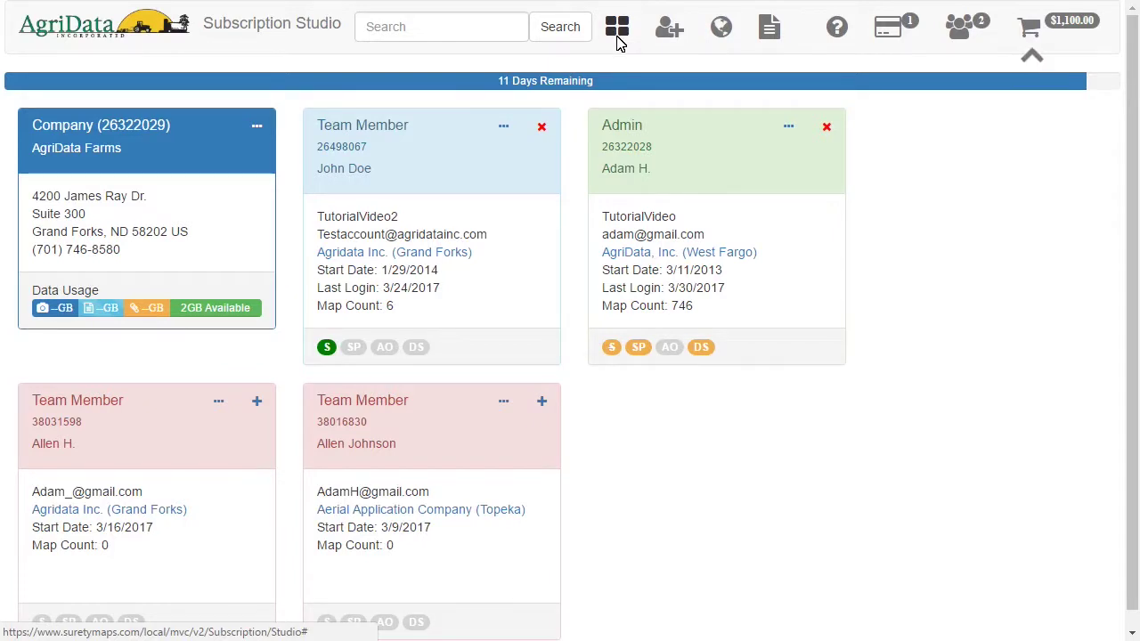
Examine the fields of the new team member form and close it without saving
left_click(672, 31)
scroll(586, 159, "down", 3)
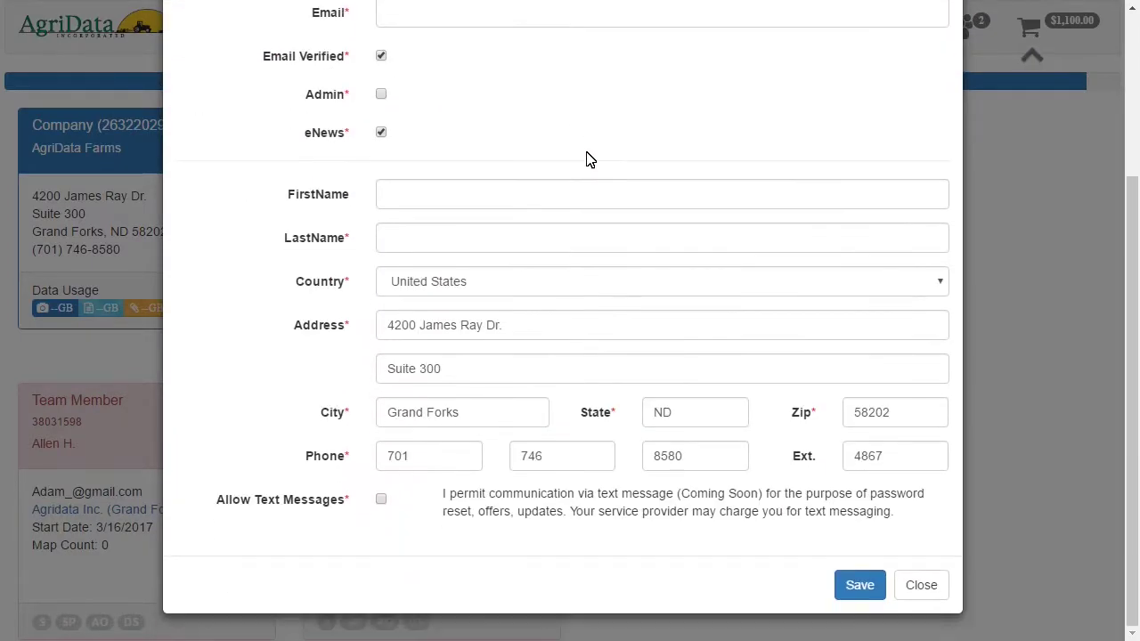
scroll(584, 187, "up", 3)
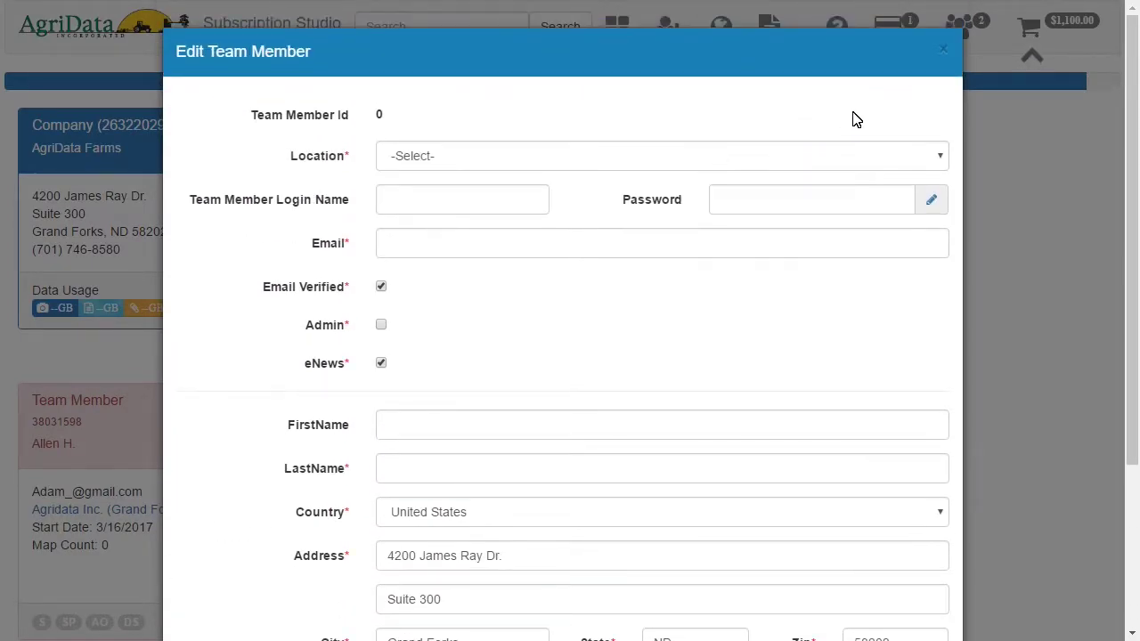
left_click(943, 50)
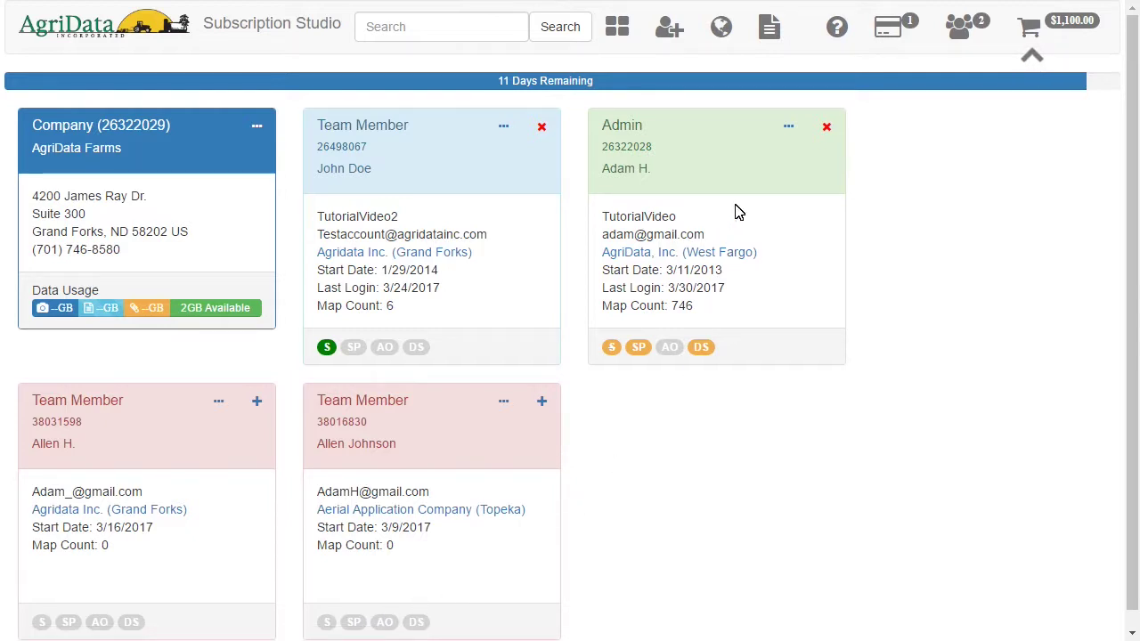
Check the location management options and view the Team Member Usage report before returning to Subscription Studio
left_click(726, 38)
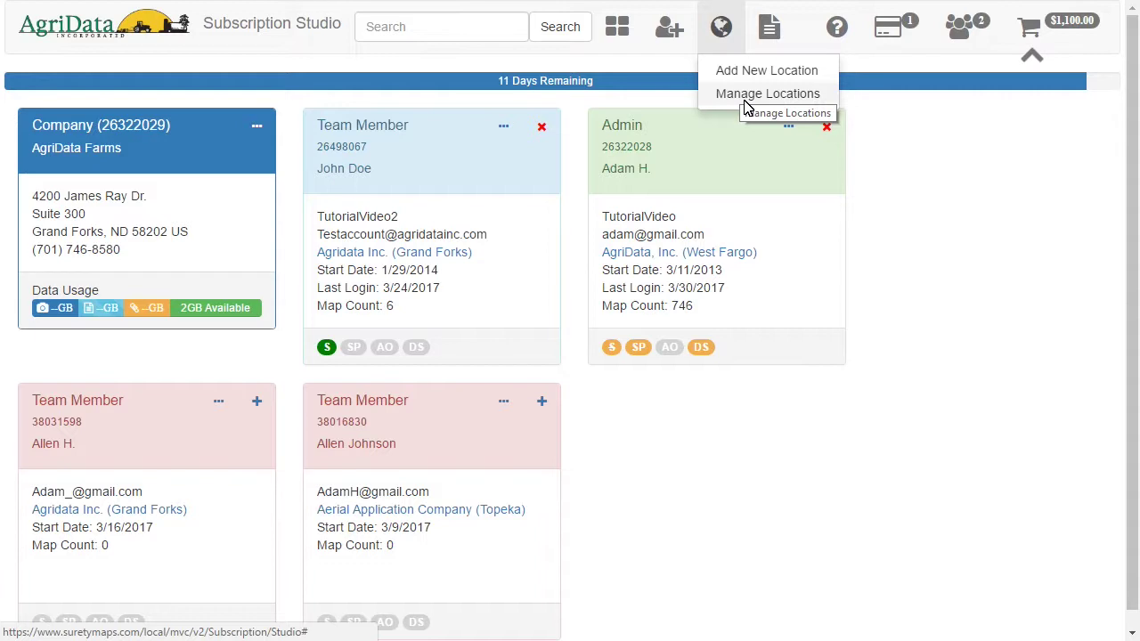
left_click(771, 41)
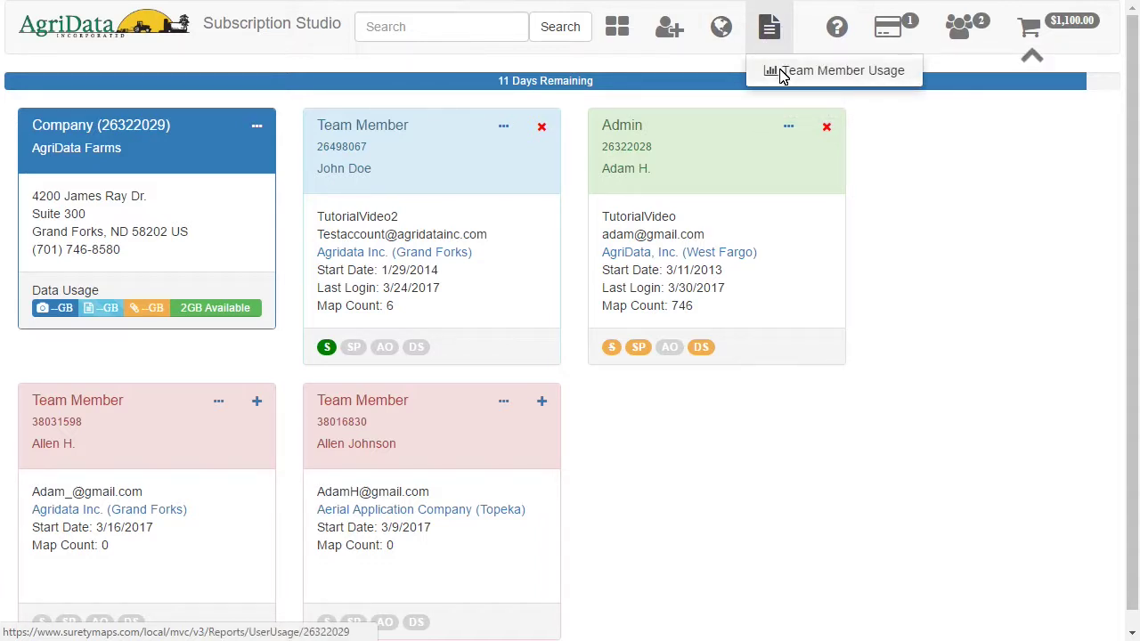
left_click(780, 73)
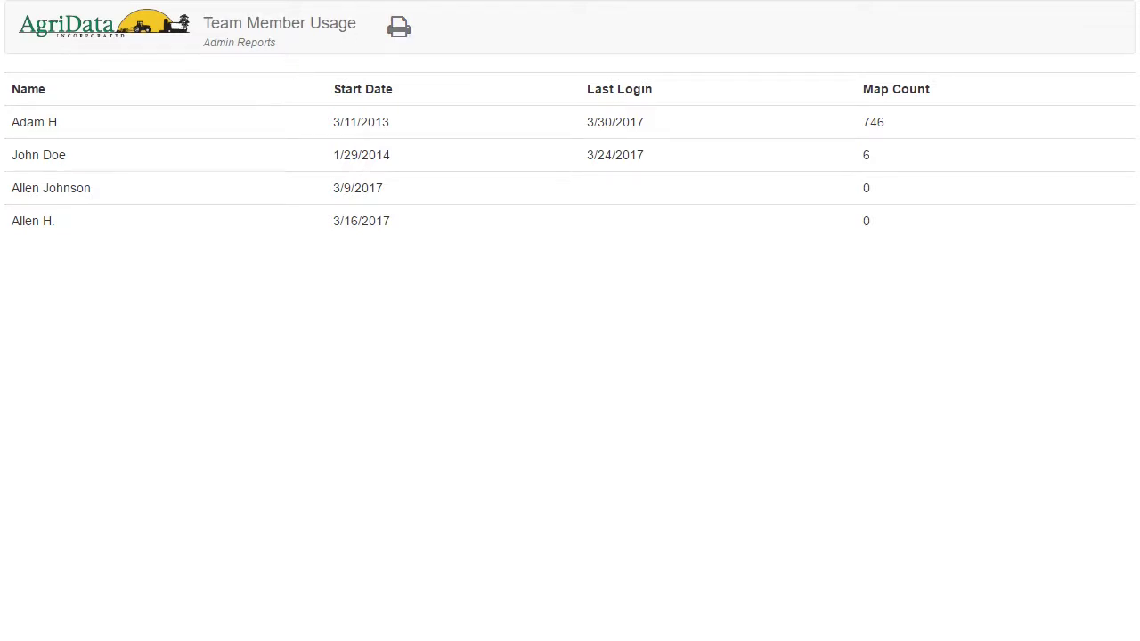
left_click(346, 0)
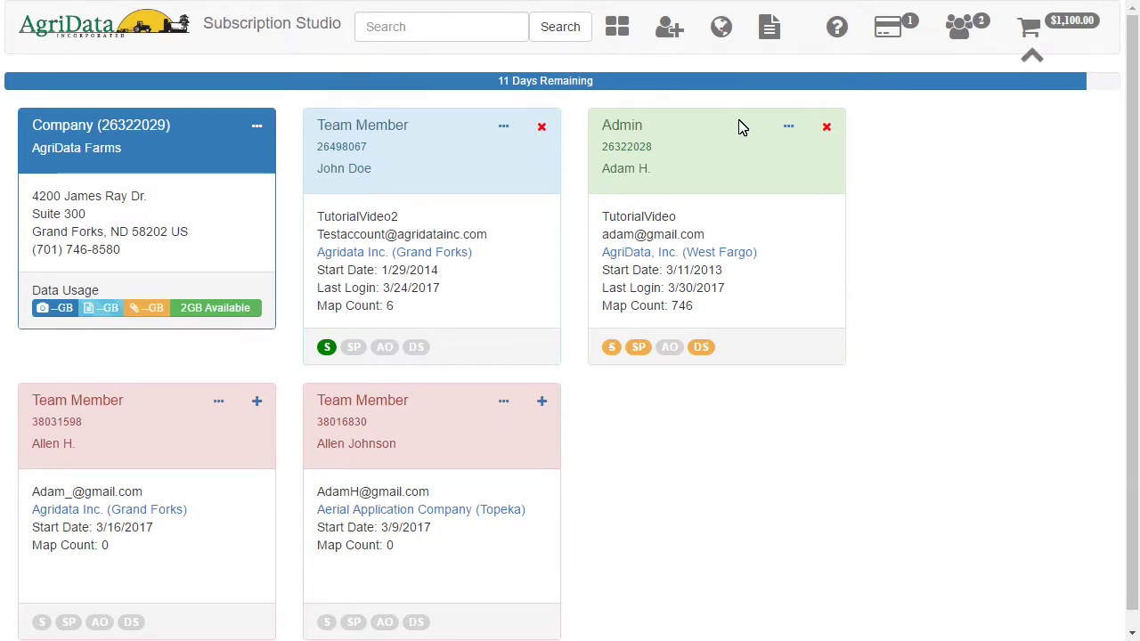
Review the account's payment history and close it
left_click(891, 46)
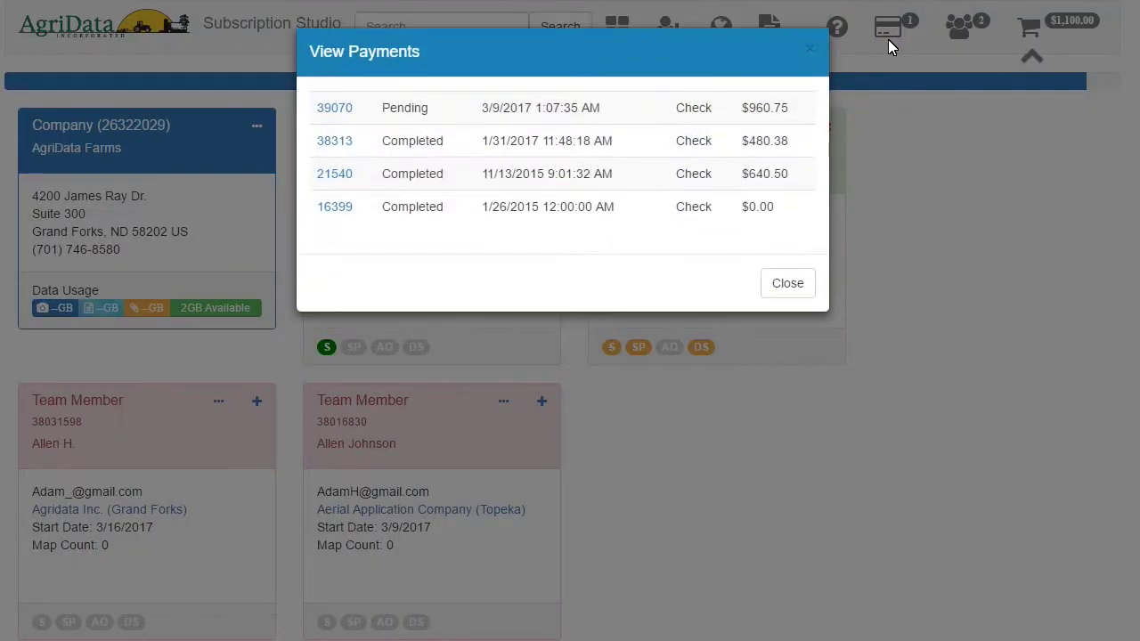
left_click(810, 50)
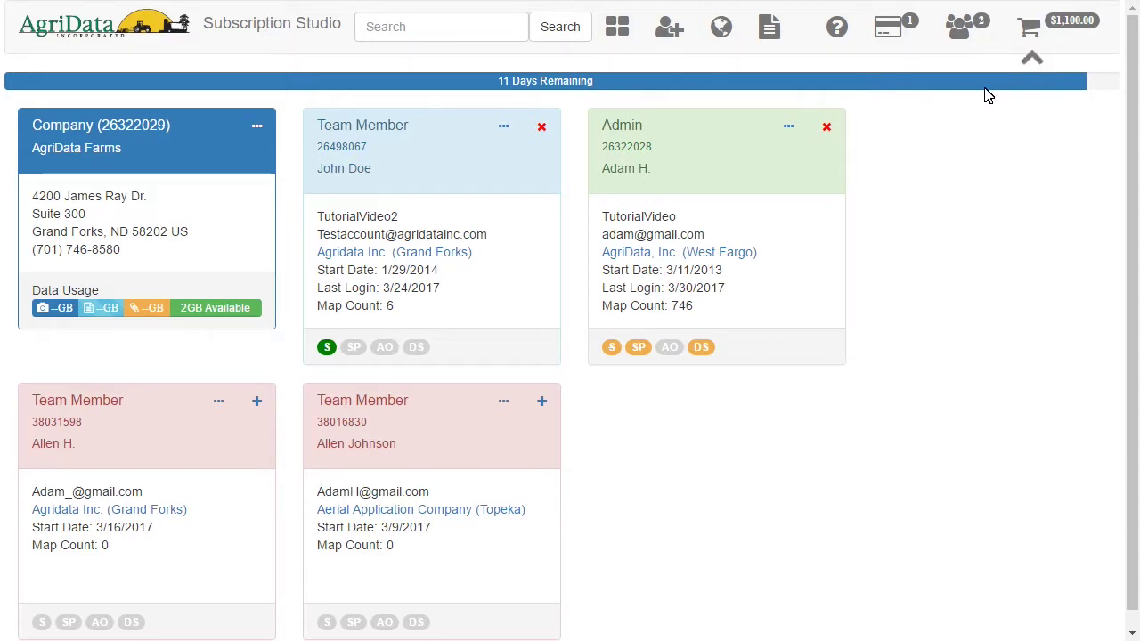
Open the shopping cart and review its contents in the Detail view, broken down by location and team member
left_click(1030, 31)
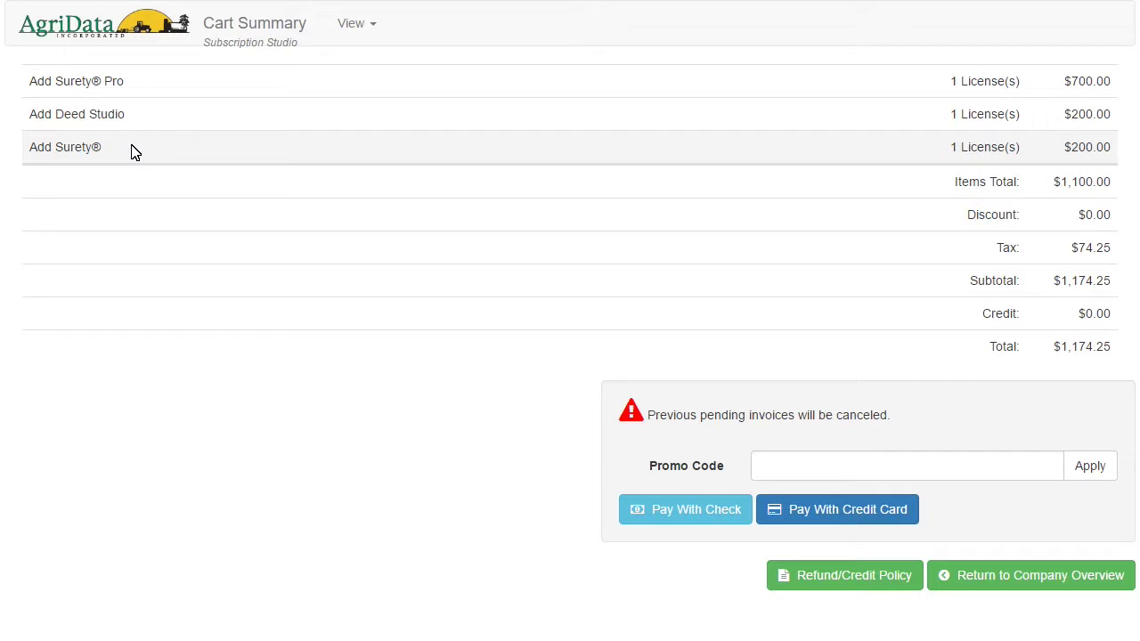
left_click(356, 36)
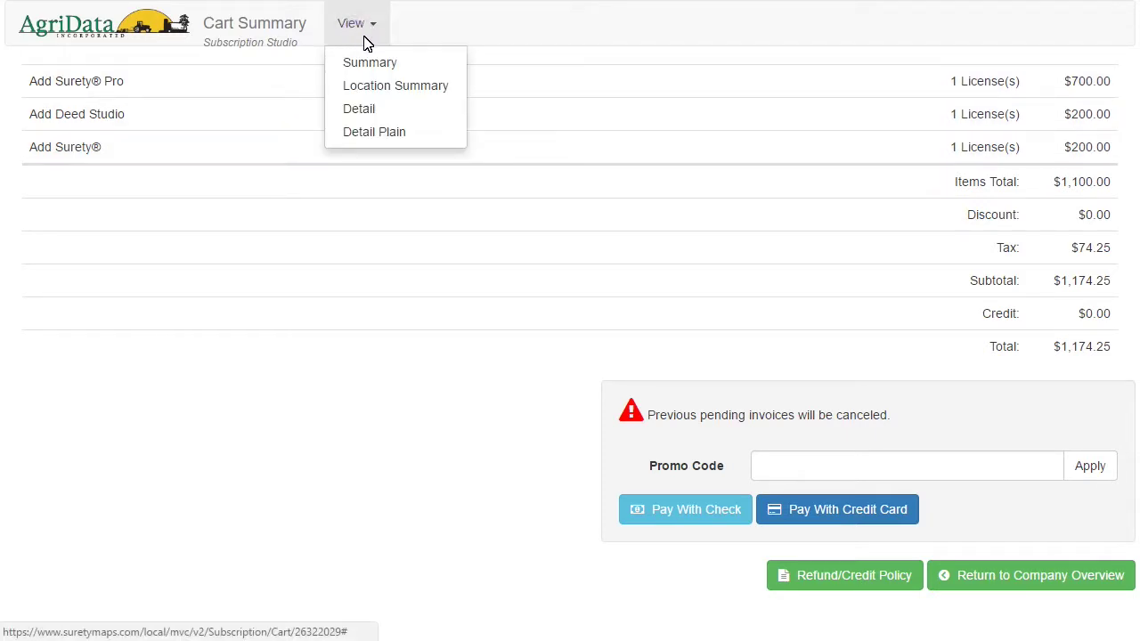
left_click(365, 111)
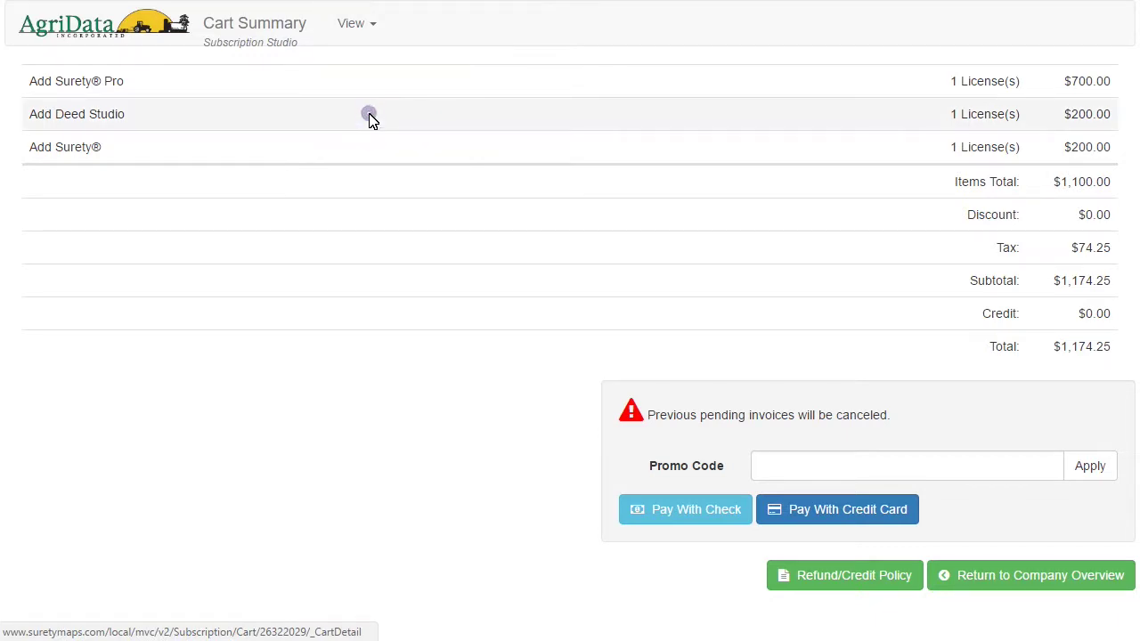
scroll(288, 138, "down", 3)
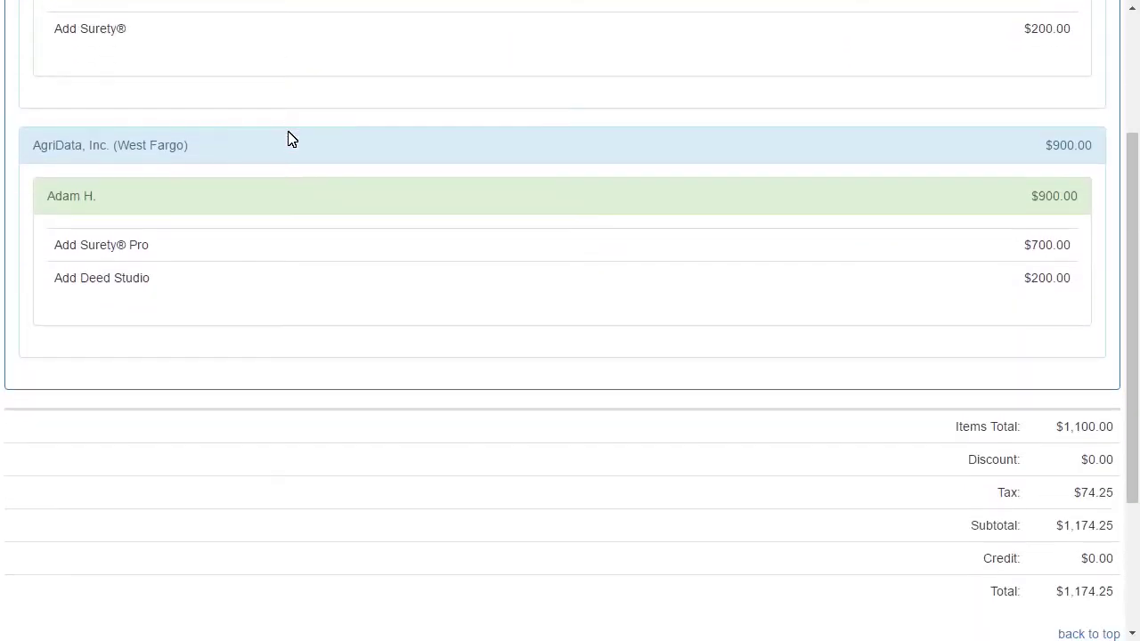
scroll(288, 138, "up", 3)
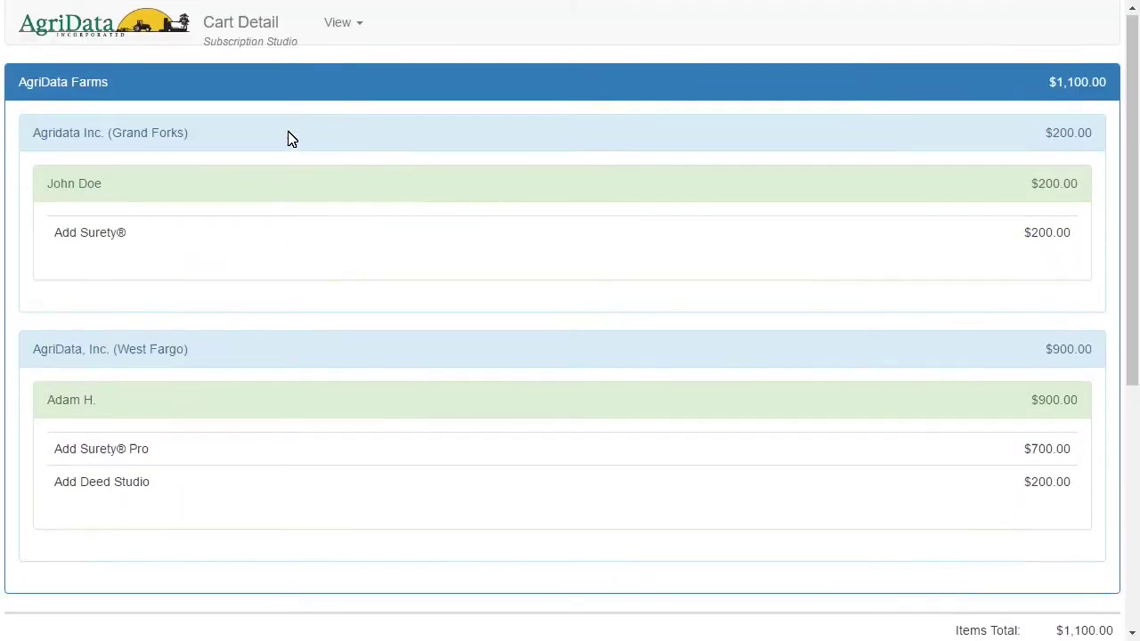
Switch the cart to the Detail Plain view and review the totals and payment options
left_click(346, 28)
left_click(352, 133)
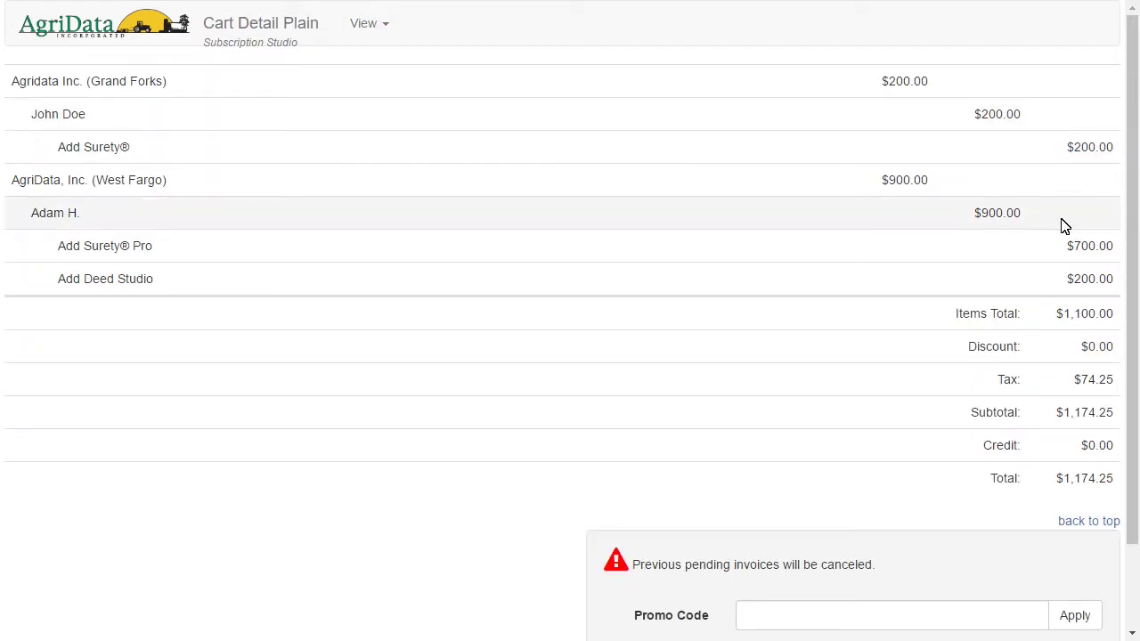
scroll(1021, 230, "down", 2)
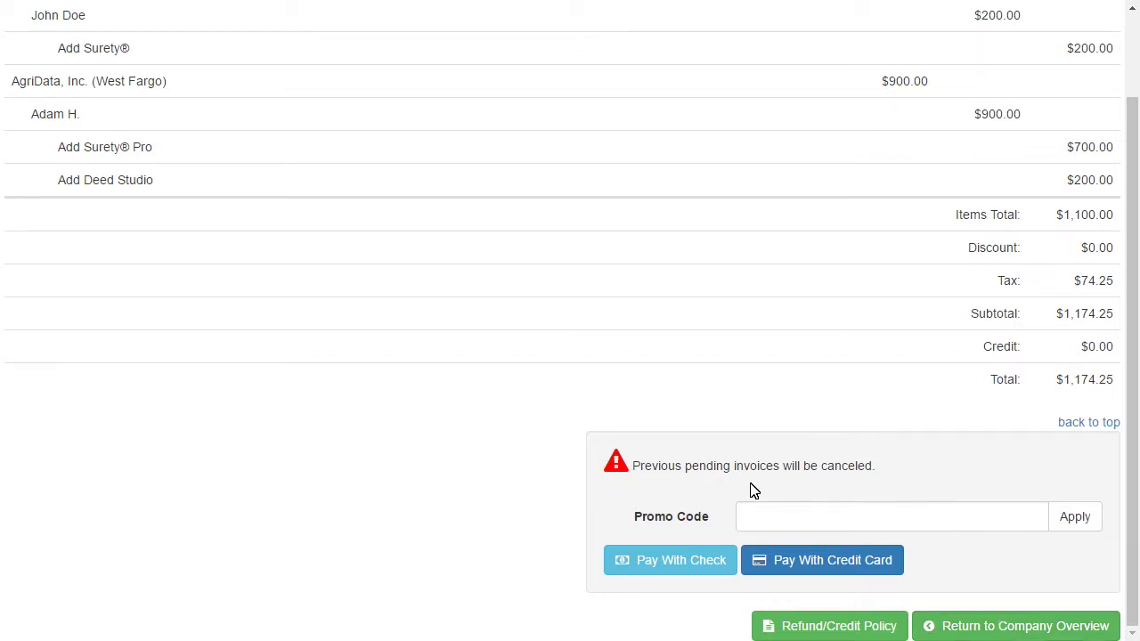
Go through the credit card payment form from billing information to the PayPal and card entry fields, then close it without paying
left_click(804, 568)
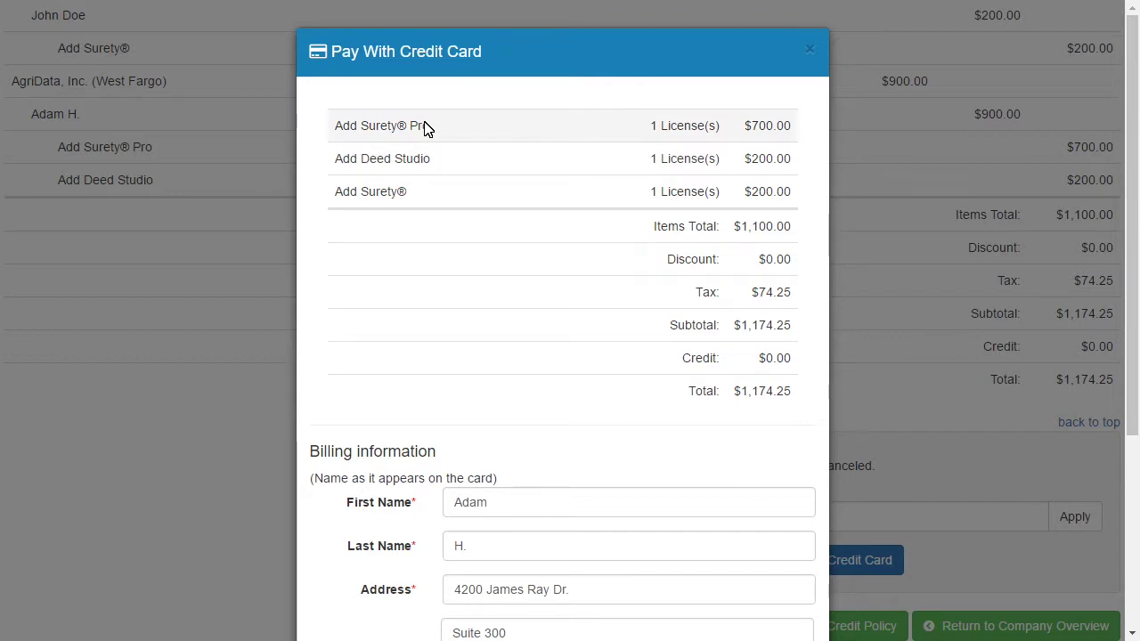
scroll(652, 208, "down", 3)
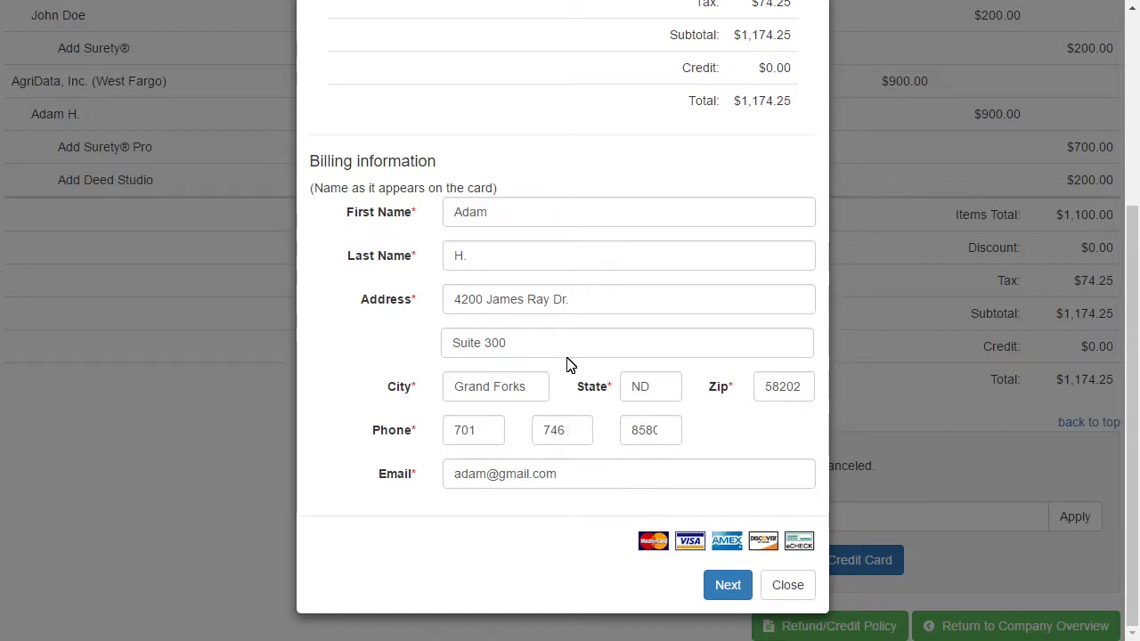
left_click(734, 588)
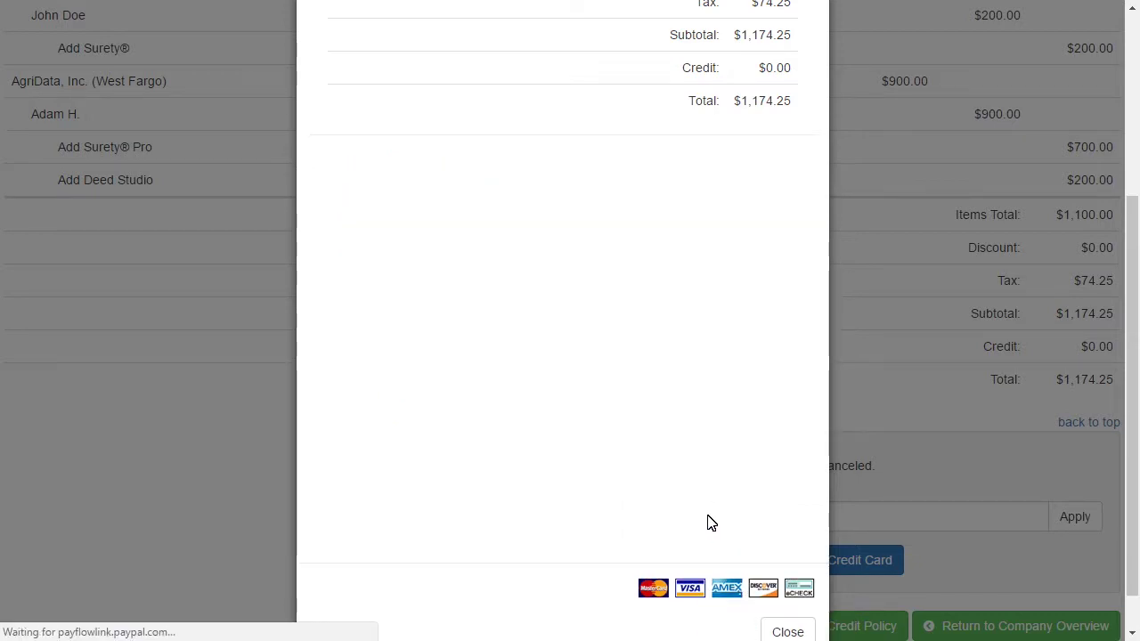
scroll(707, 522, "down", 3)
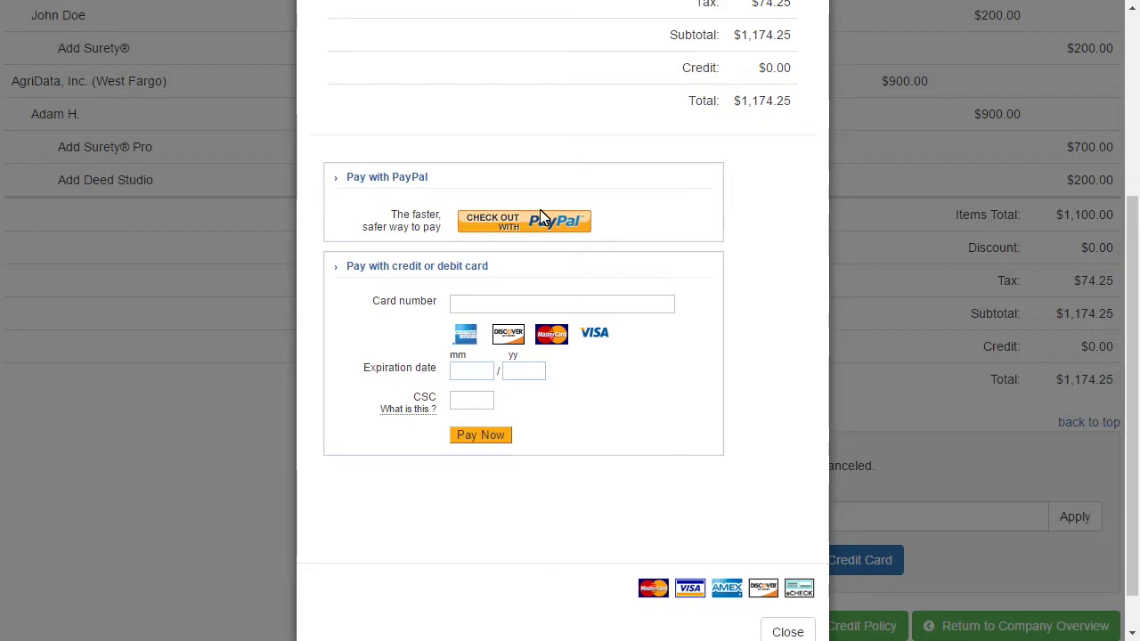
scroll(695, 552, "down", 1)
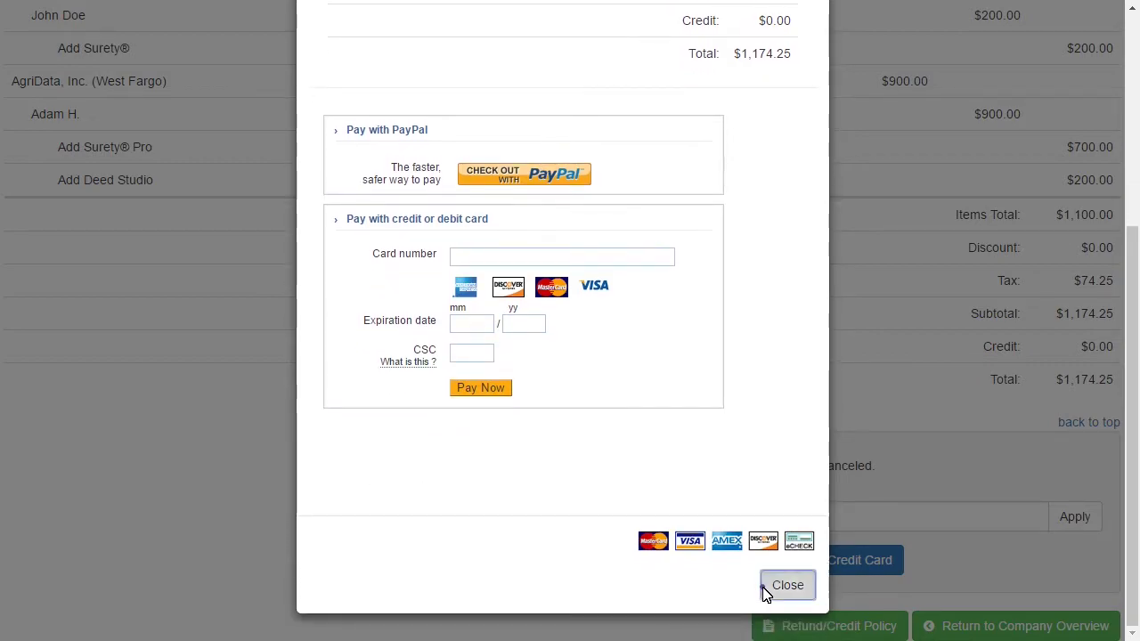
left_click(764, 590)
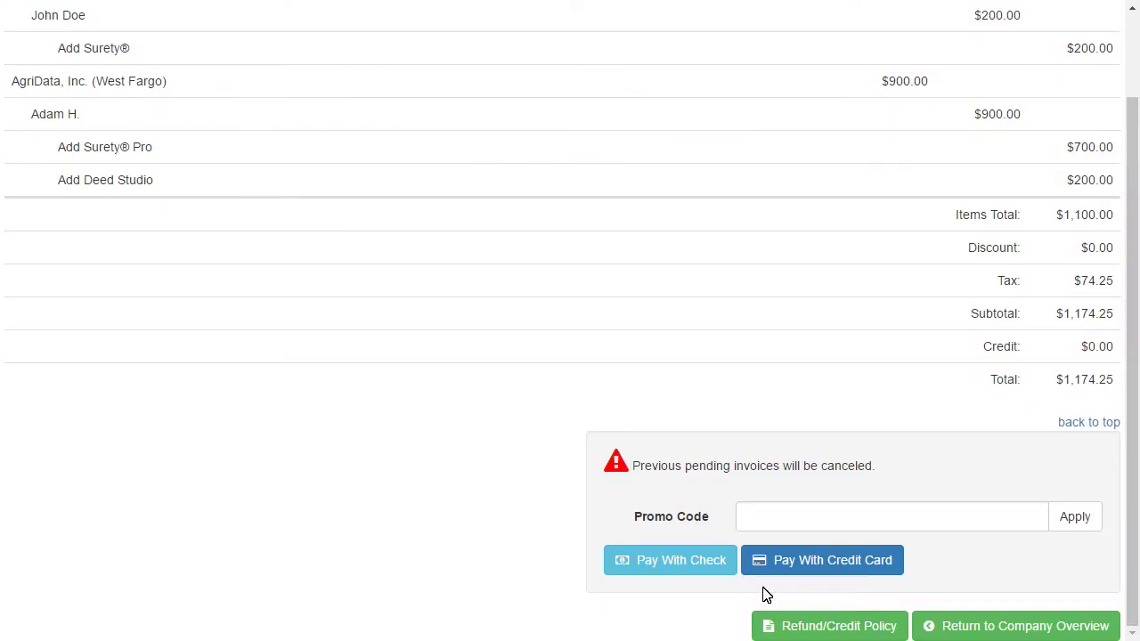